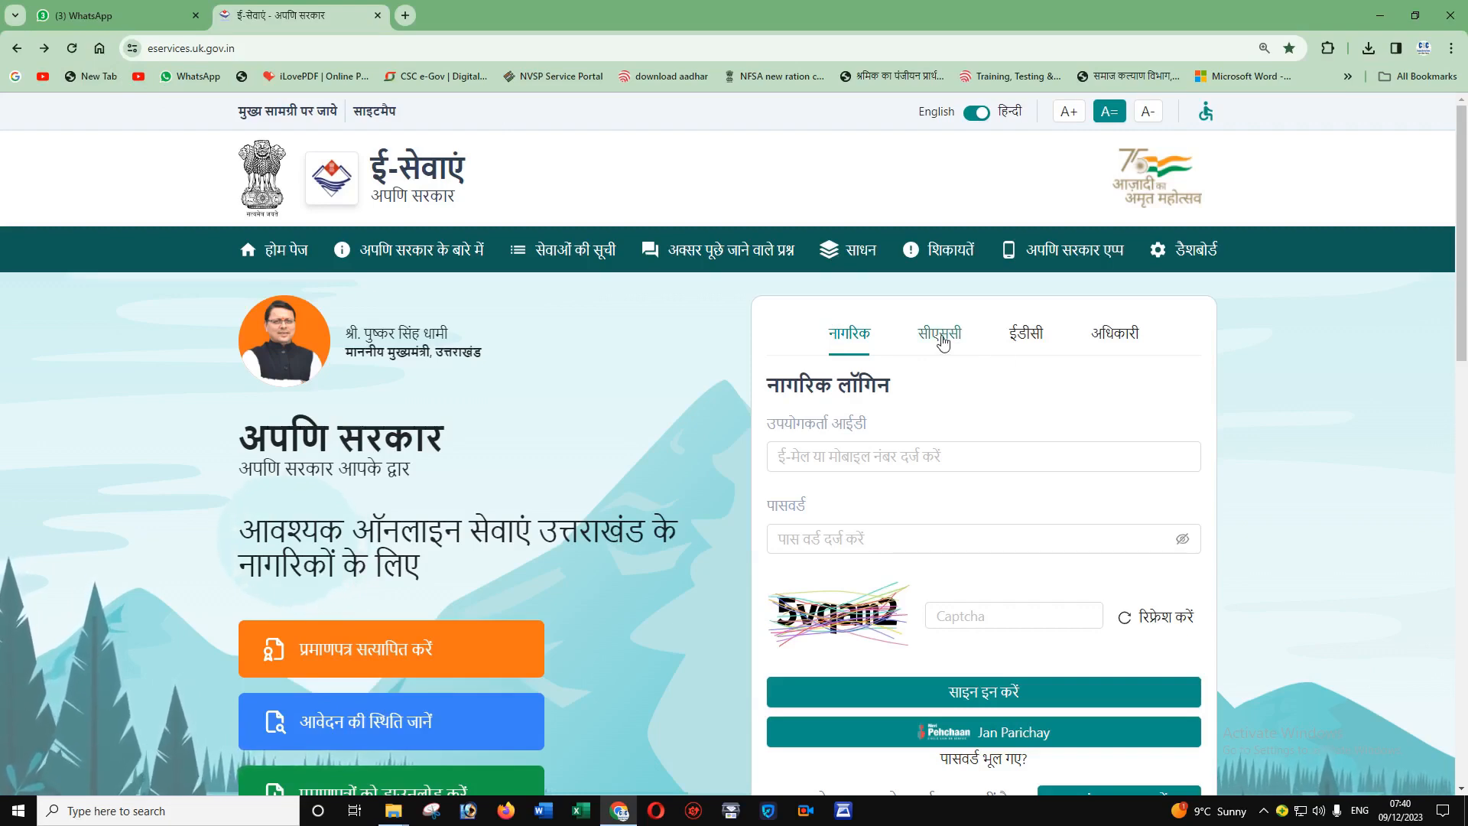
- Review the citizen (नागरिक) login fields and the sign-up option for new accounts
left_click(842, 448)
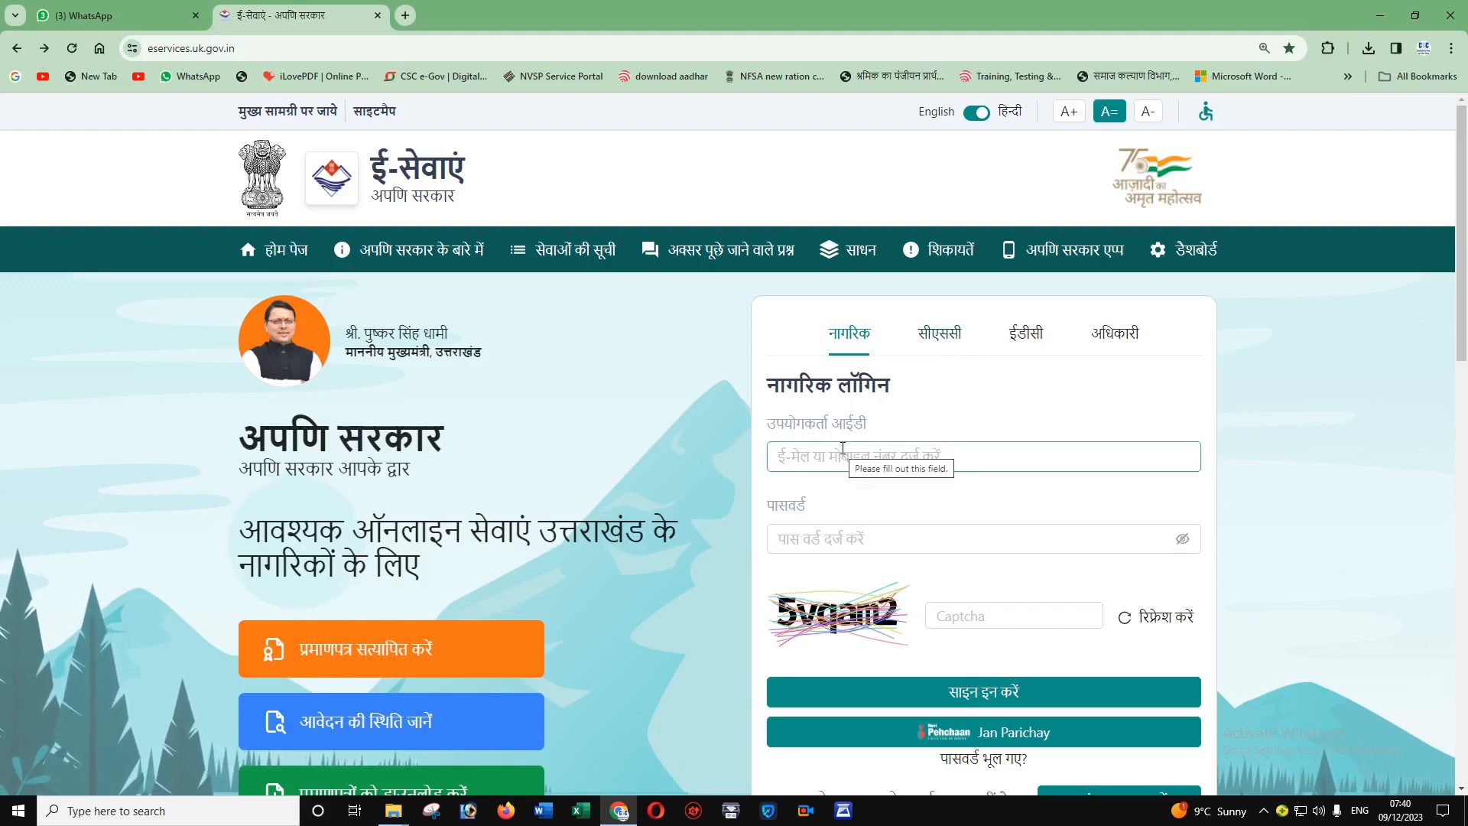
left_click(925, 585)
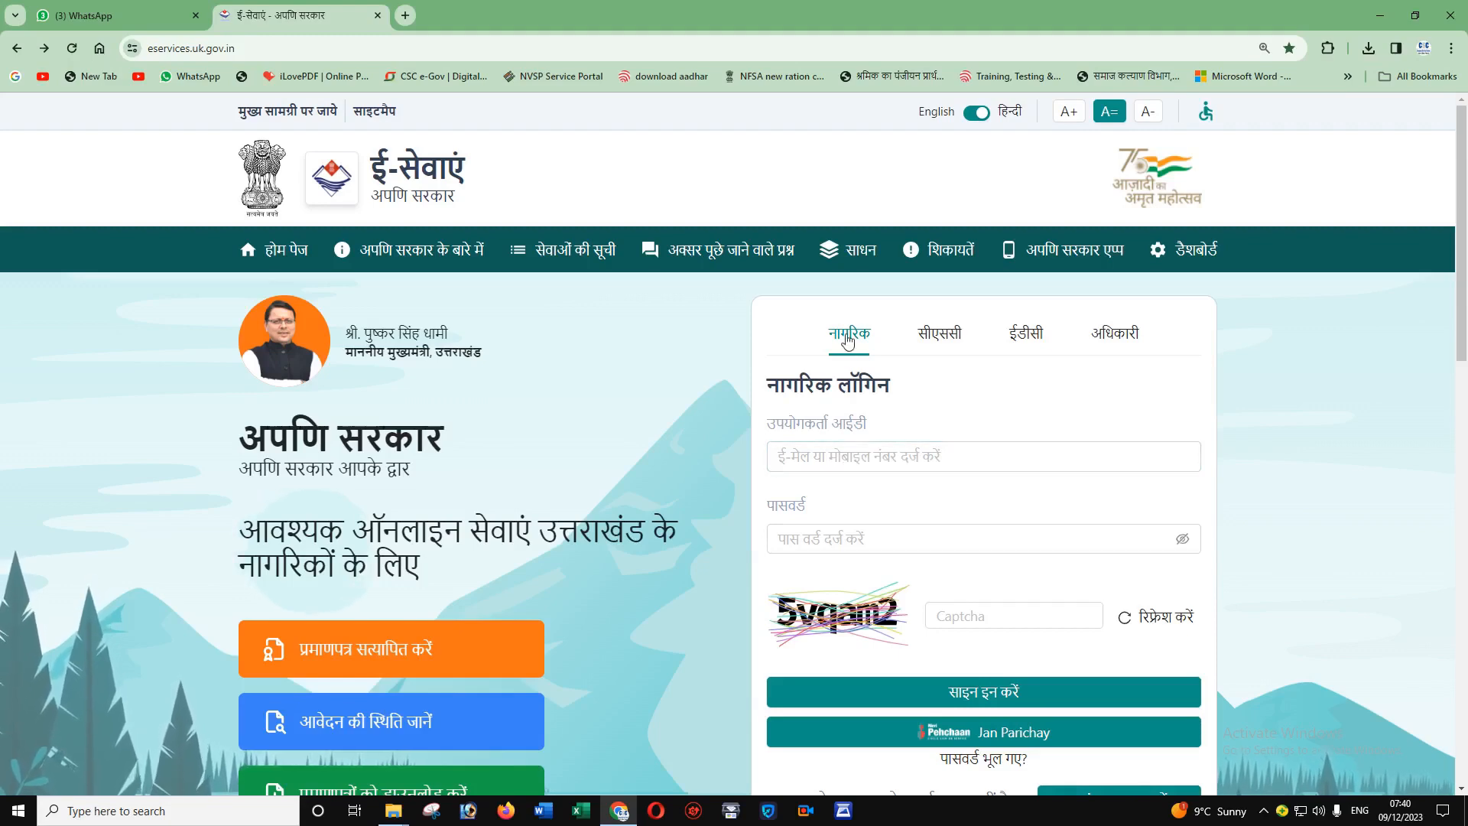
scroll(938, 413, "down", 3)
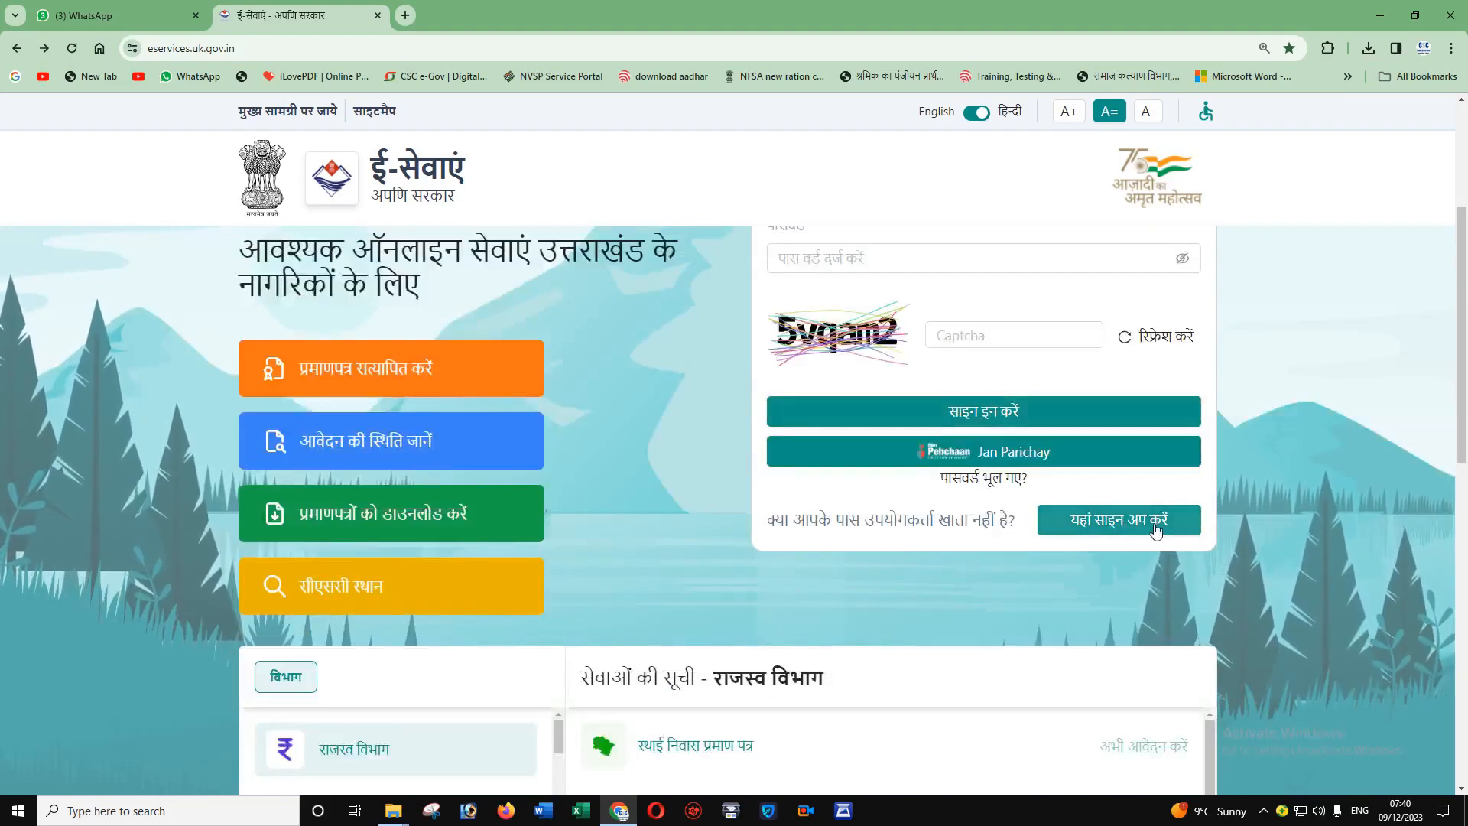
scroll(1162, 528, "up", 3)
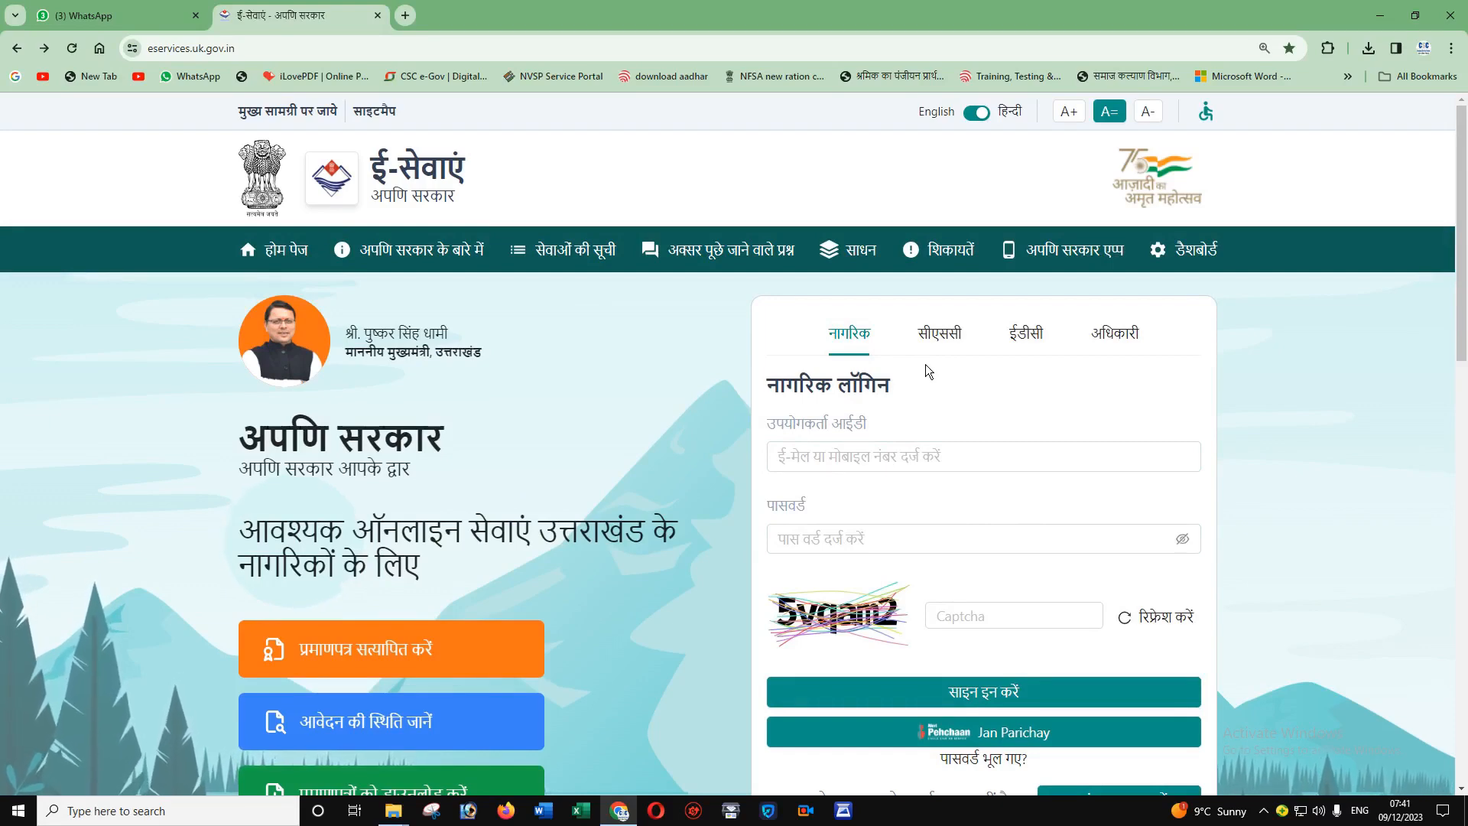
- Sign in through CSC and open the list of departments offering regular services
left_click(934, 334)
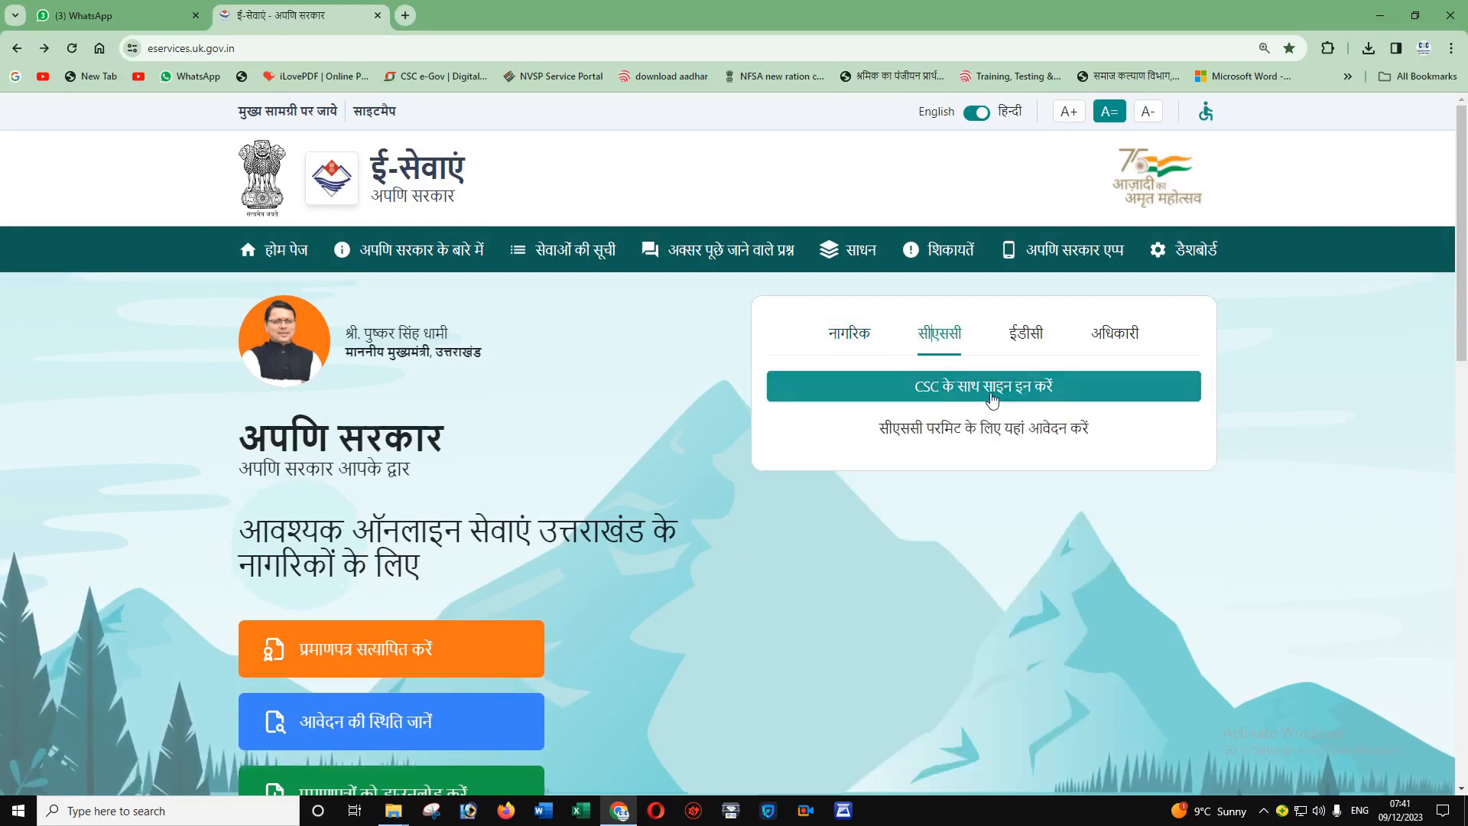
left_click(989, 392)
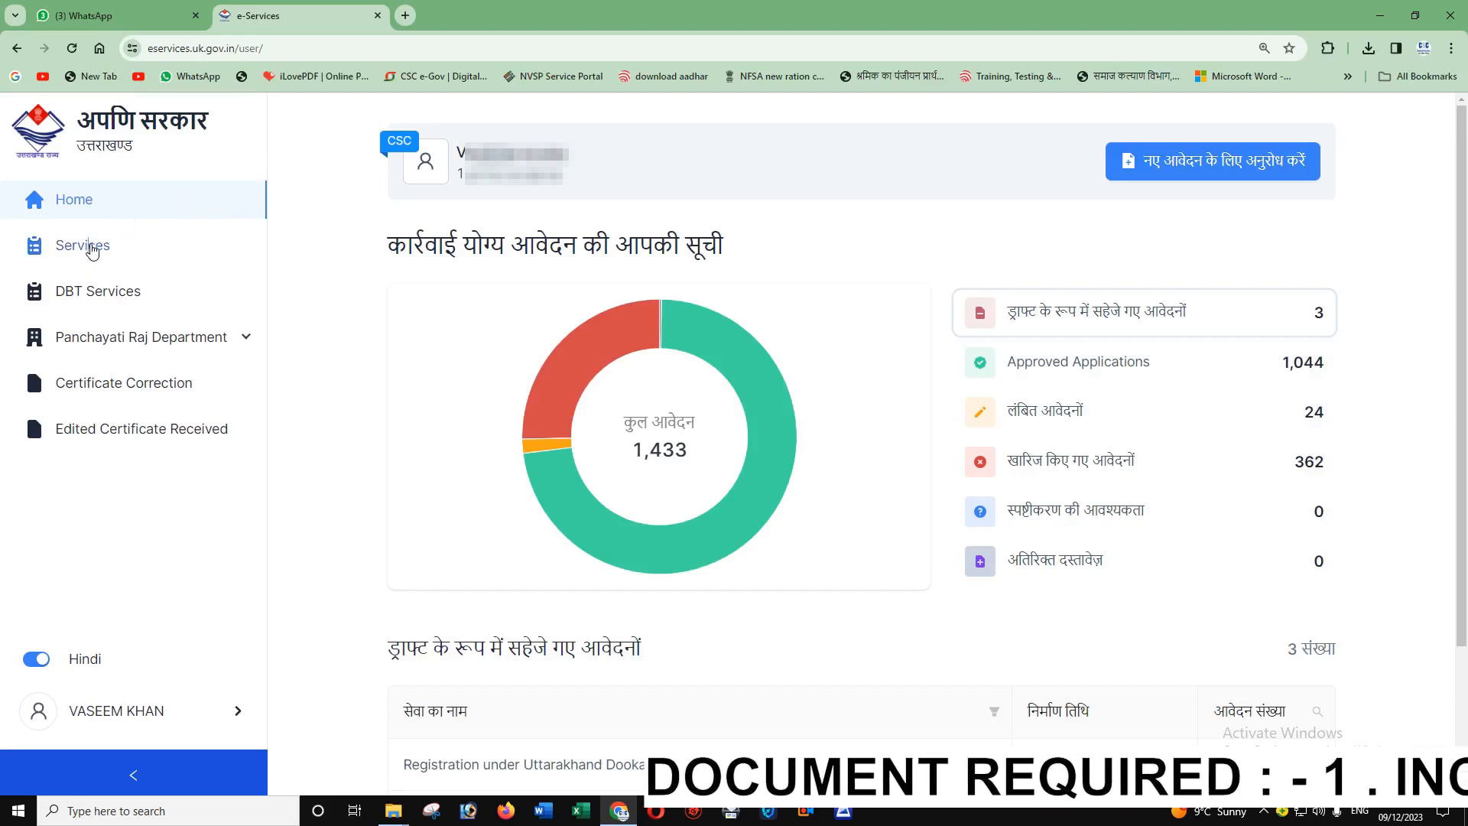
left_click(88, 244)
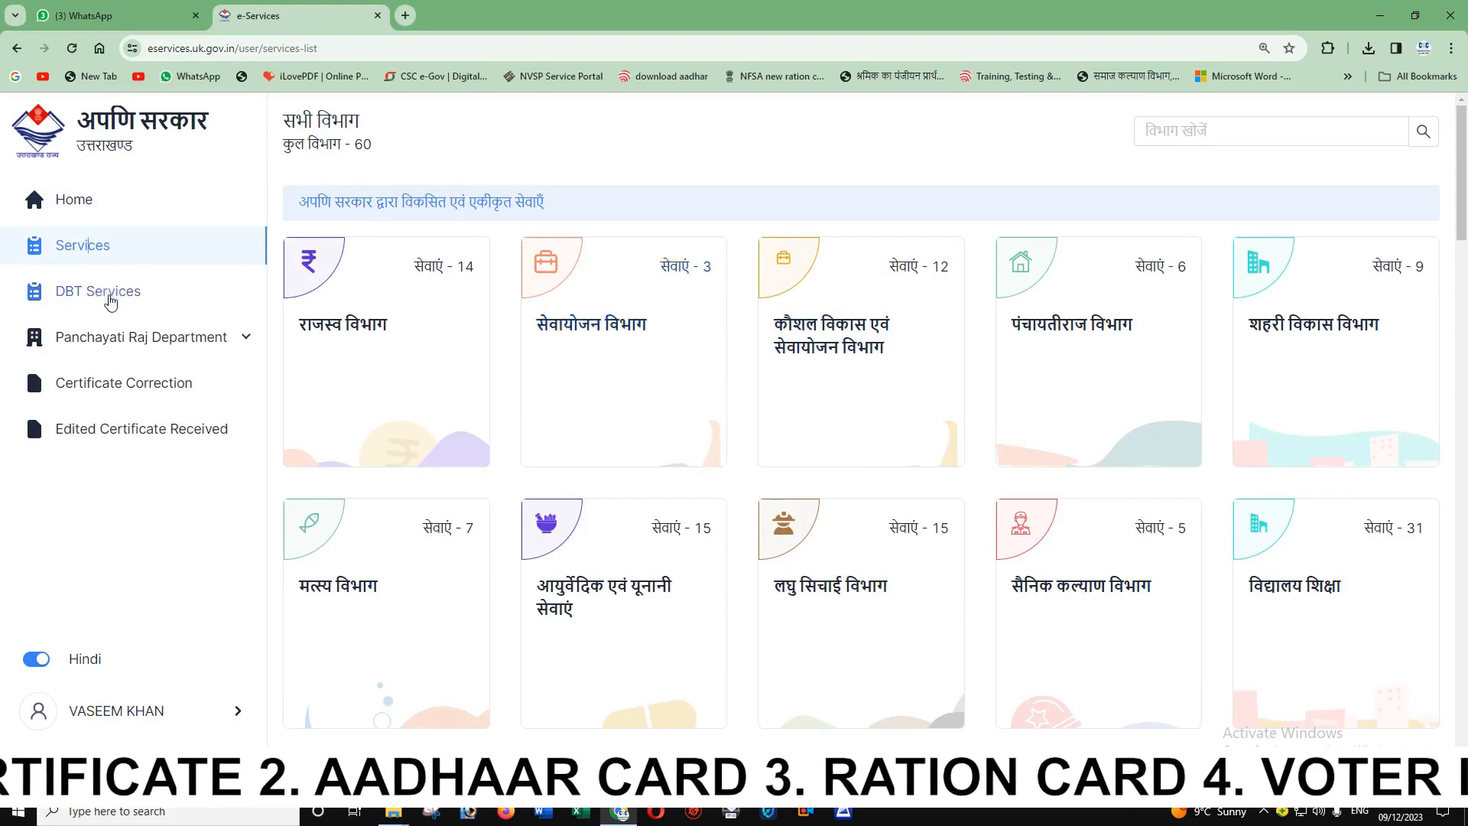
- Start a new वृद्धावस्था पेंशन application under समाज कल्याण विभाग in DBT Services
left_click(111, 294)
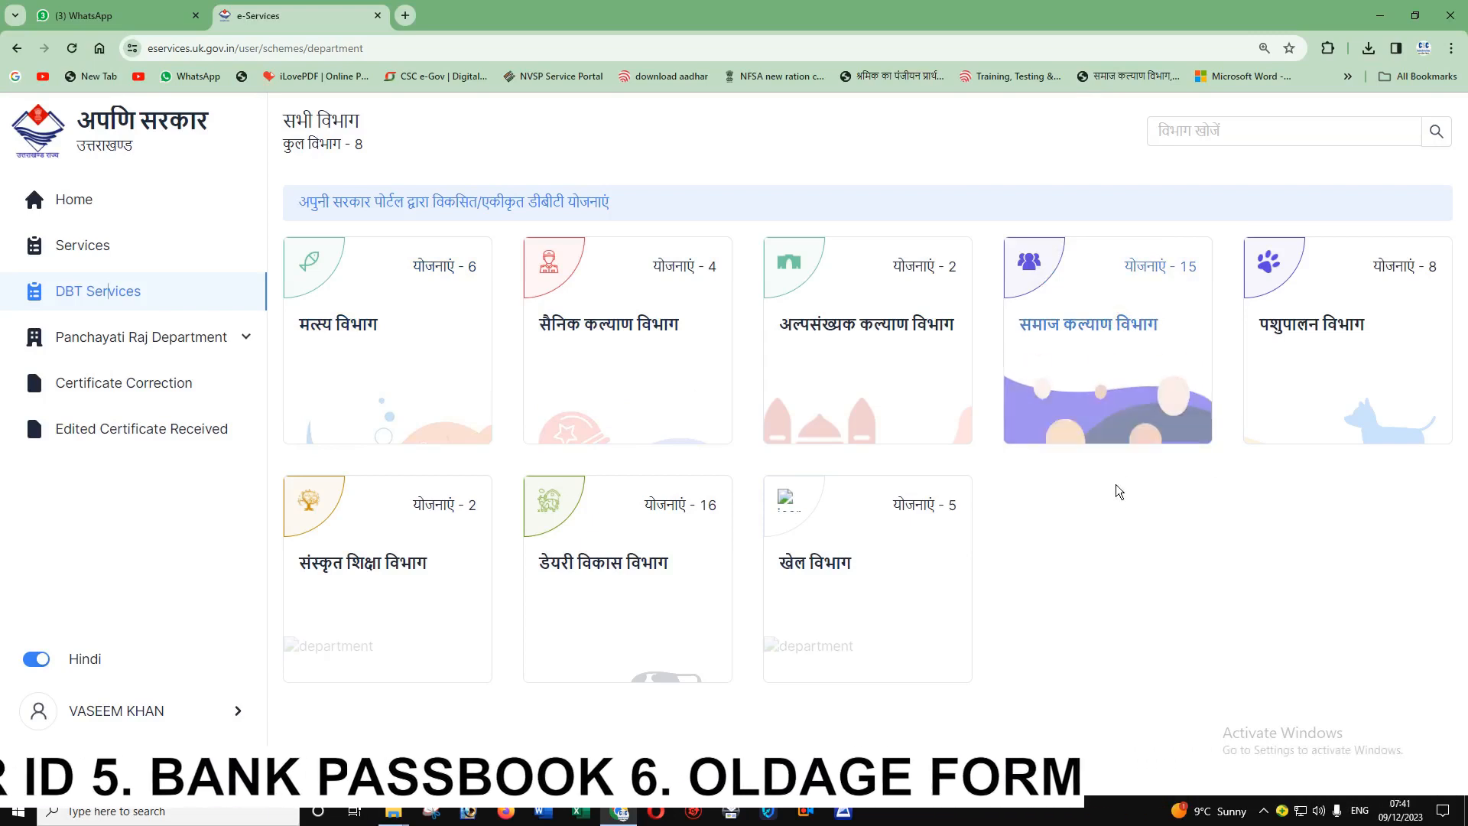
left_click(1078, 377)
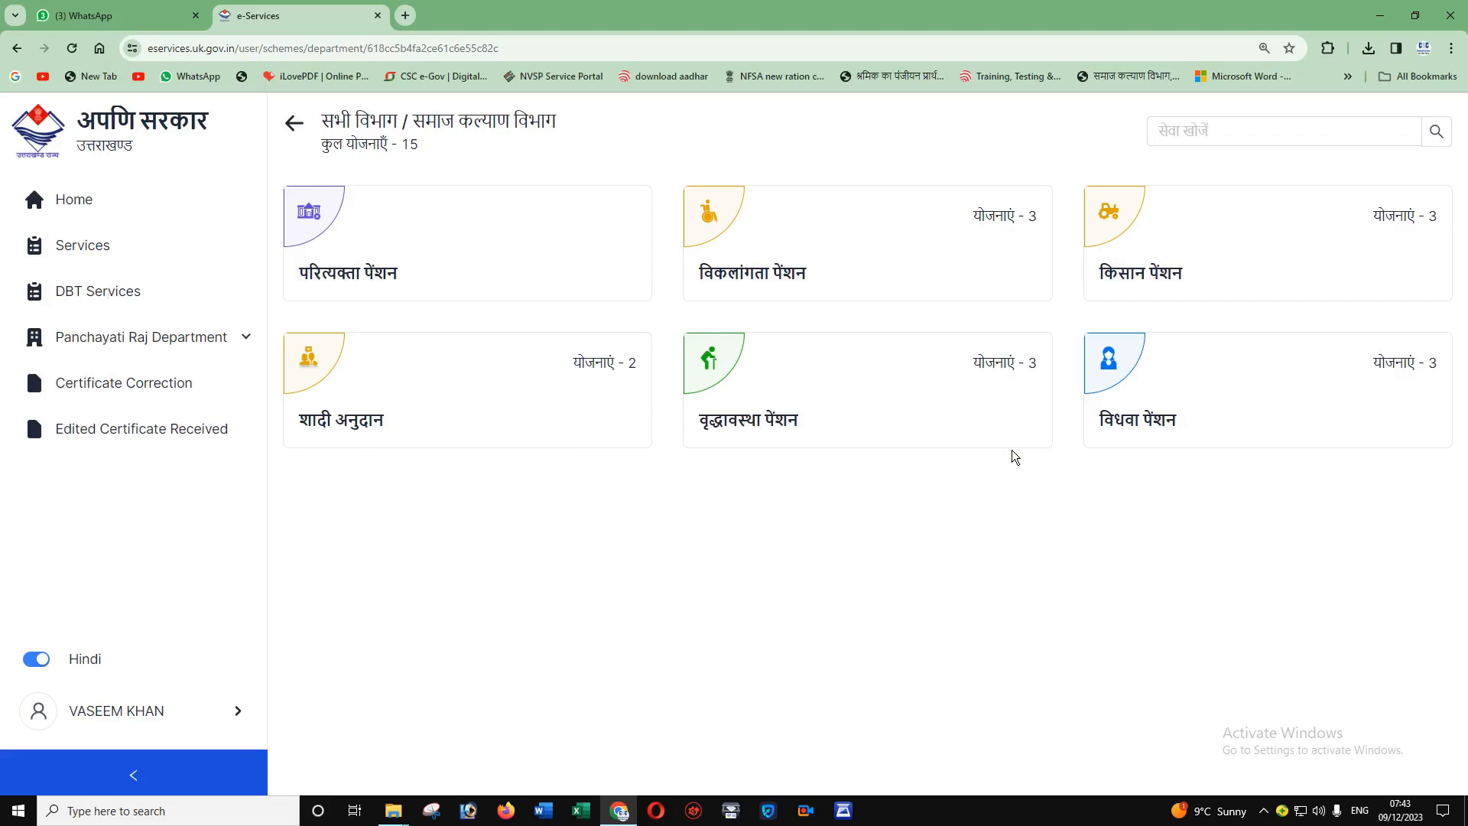
left_click(868, 413)
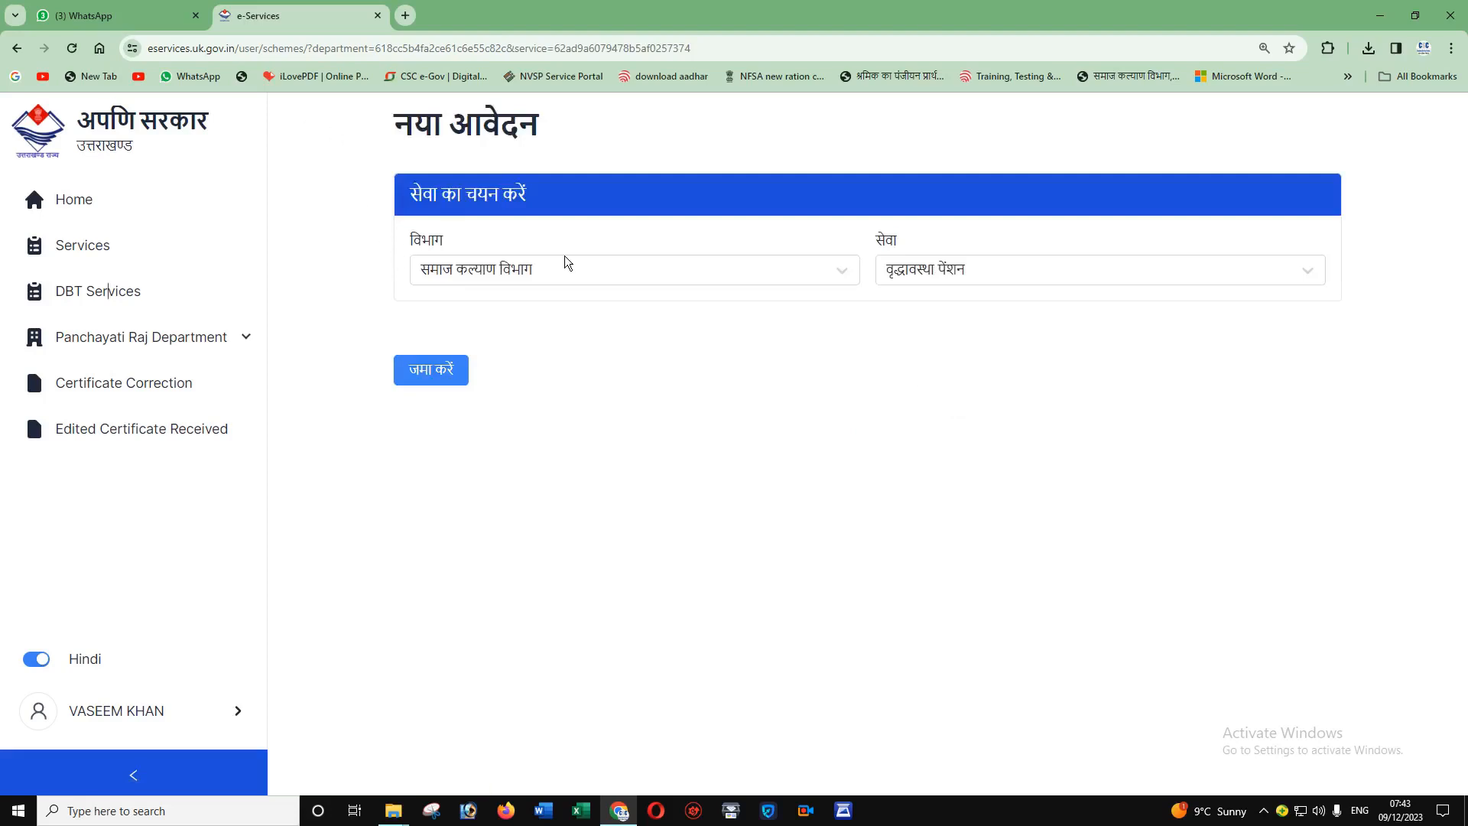
left_click(451, 371)
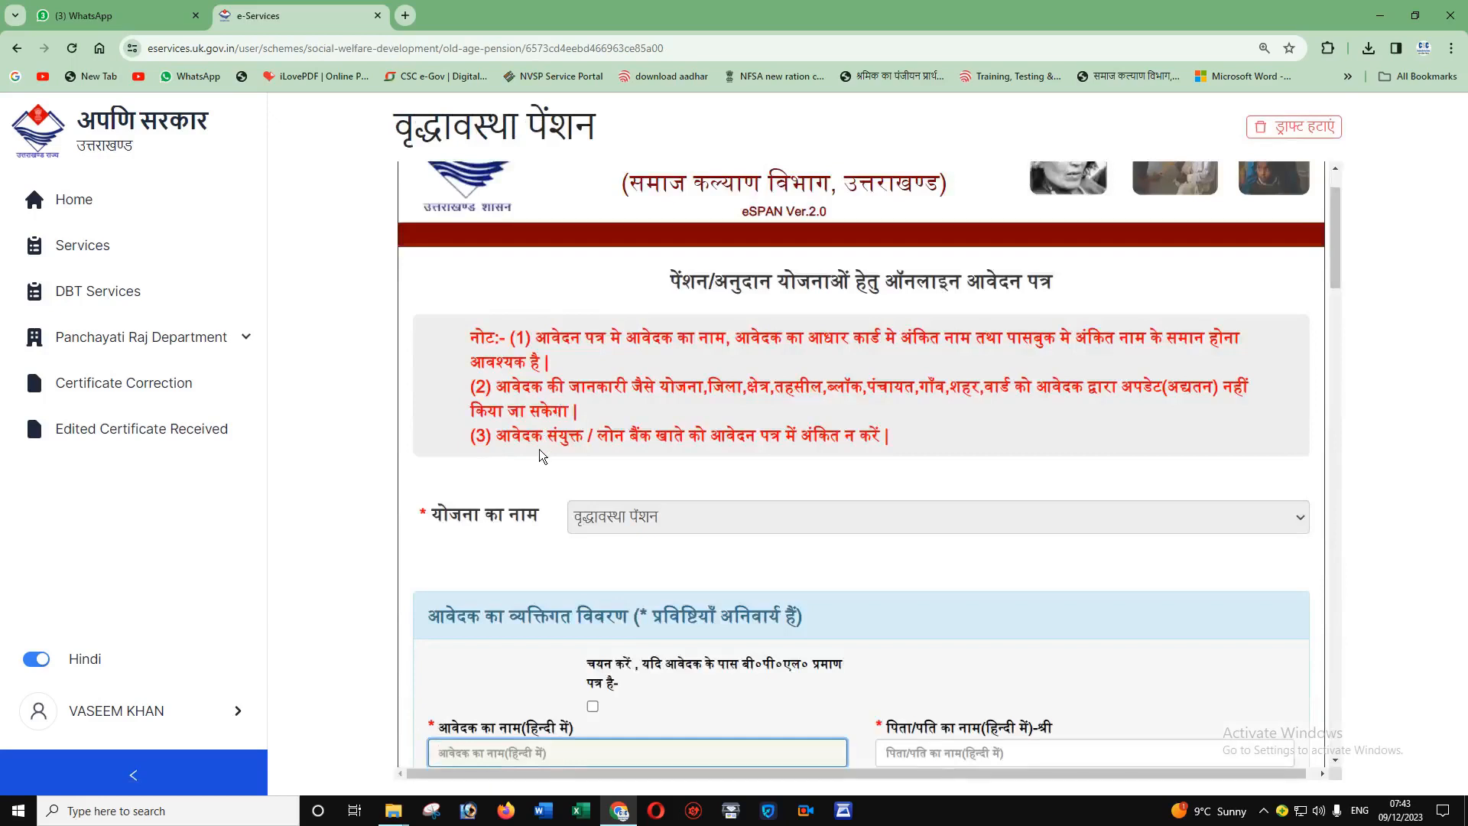
- Examine the applicant's personal detail fields, including names, the category choices, date of birth, age, gender options and mobile number
left_click_drag(1338, 265, 1335, 330)
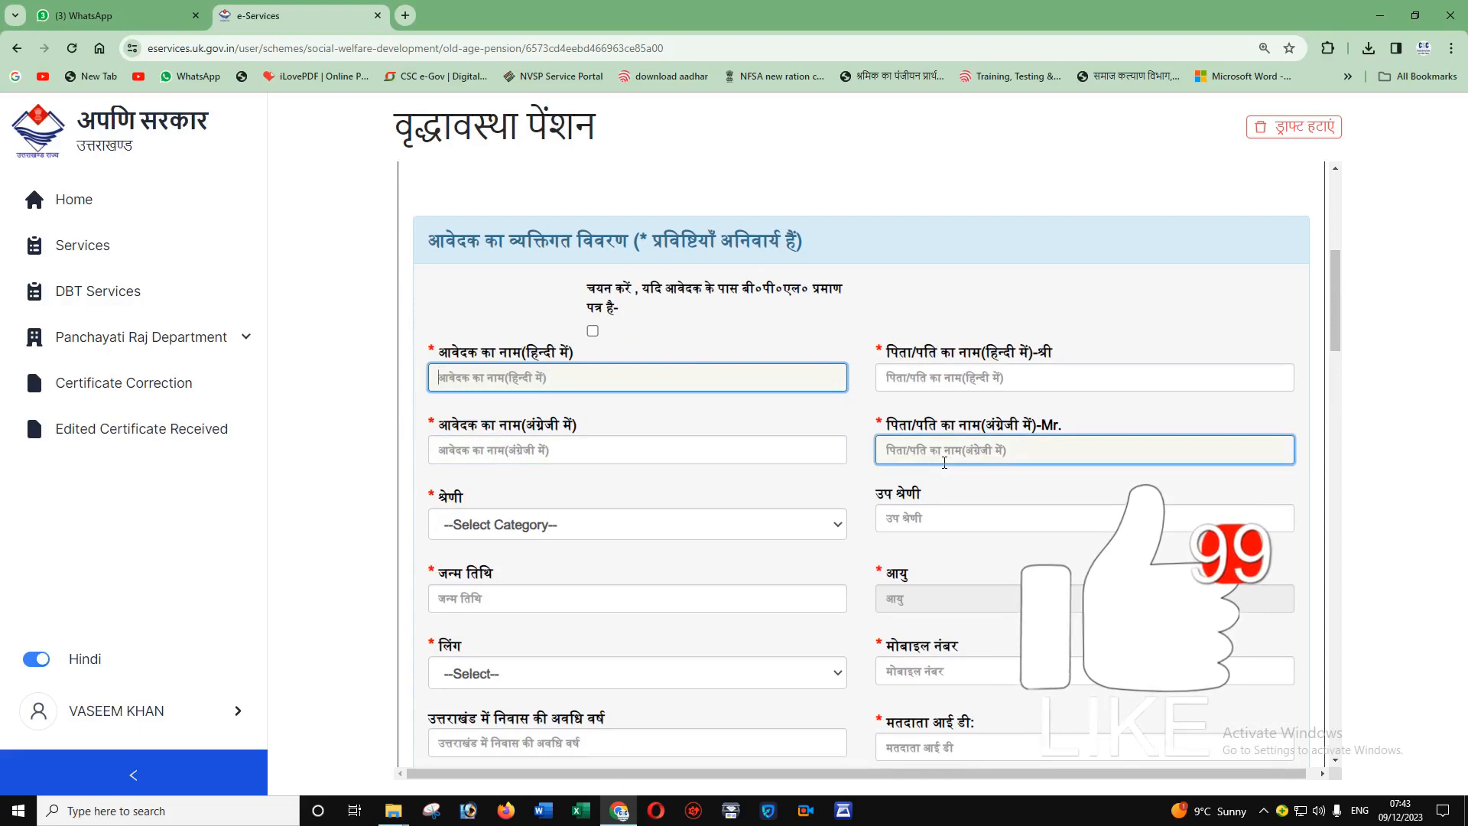
scroll(728, 405, "down", 3)
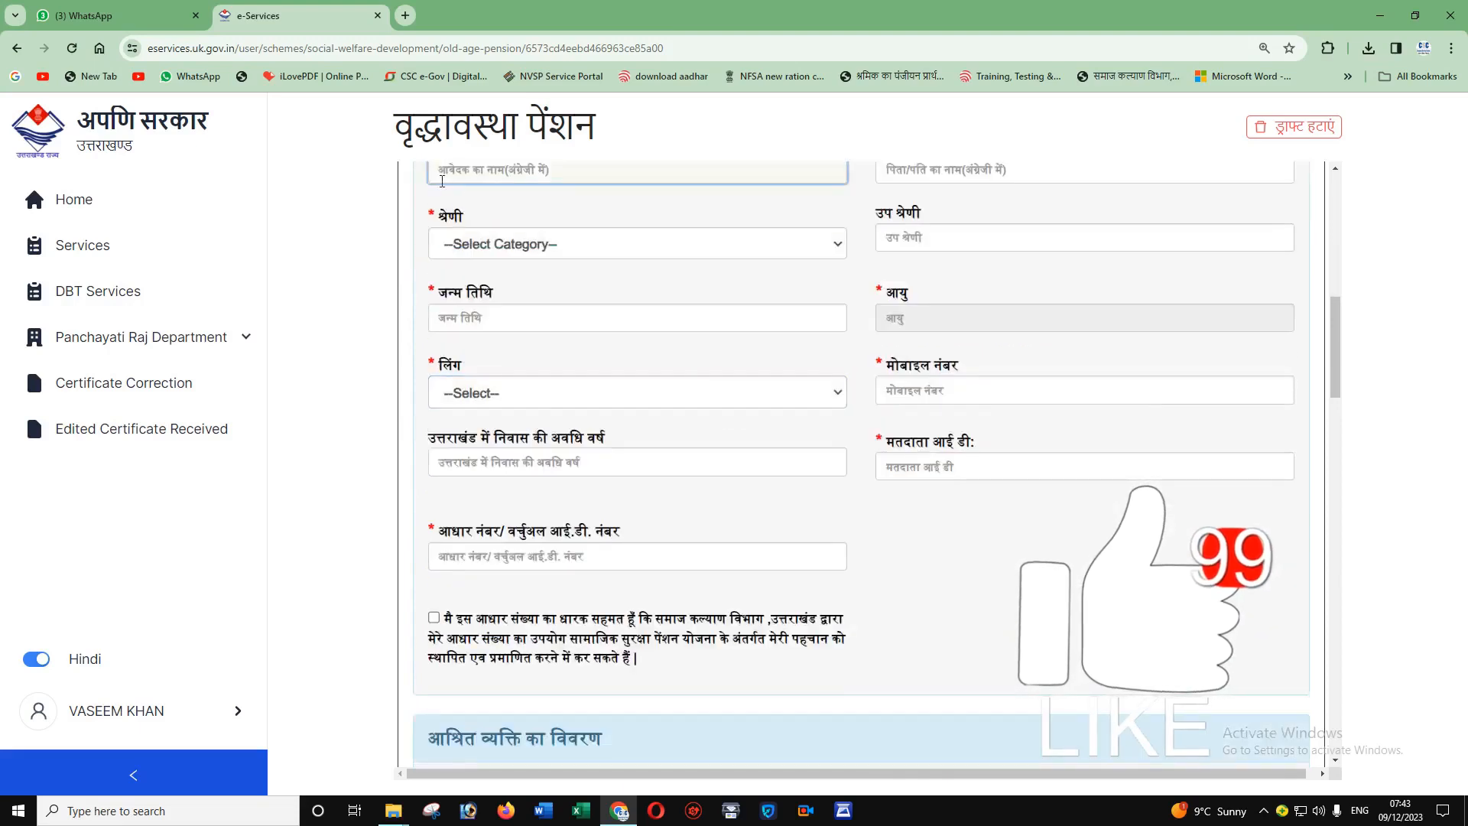
left_click(609, 245)
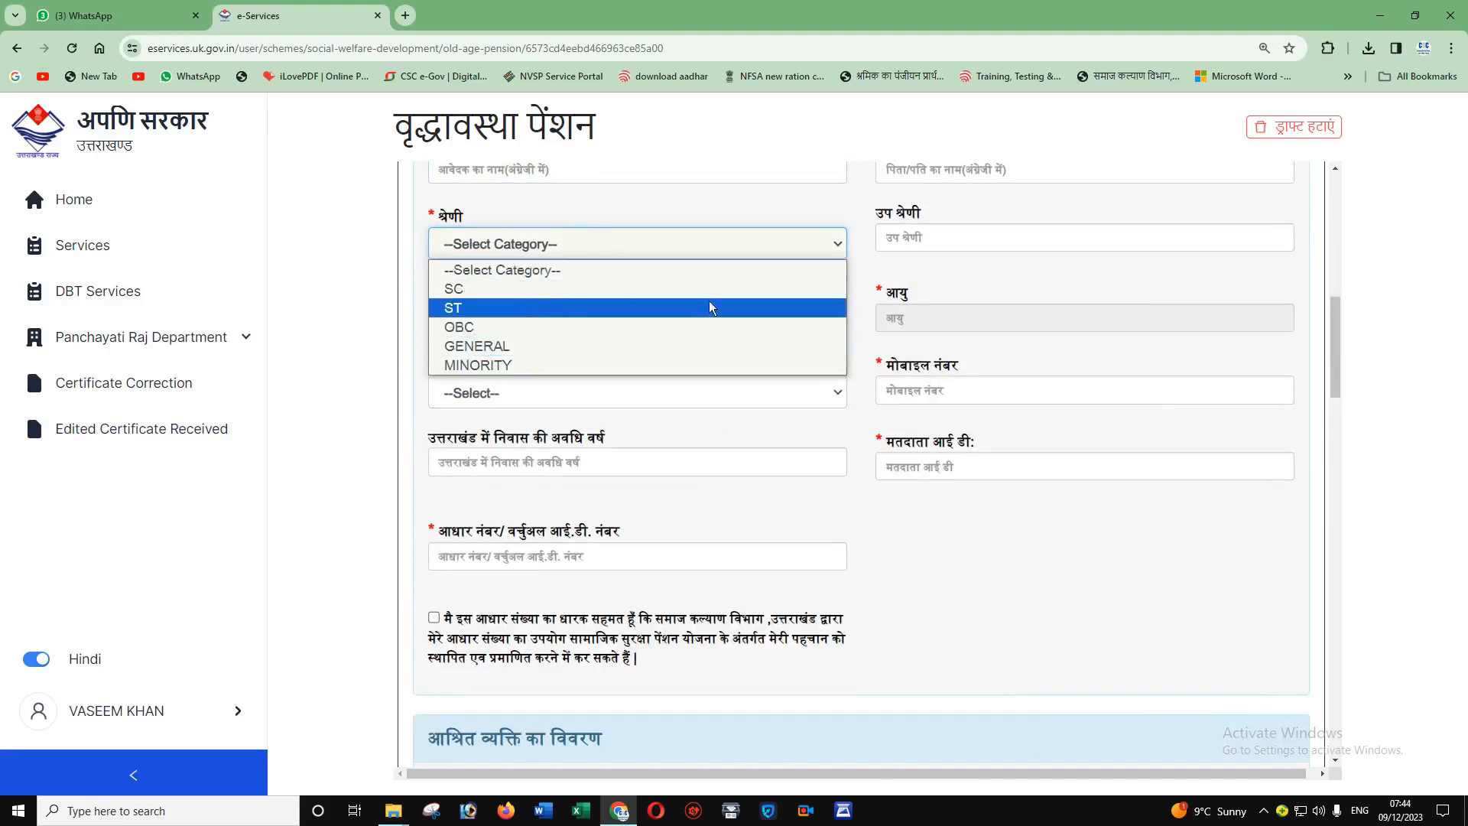
left_click(689, 222)
left_click(465, 319)
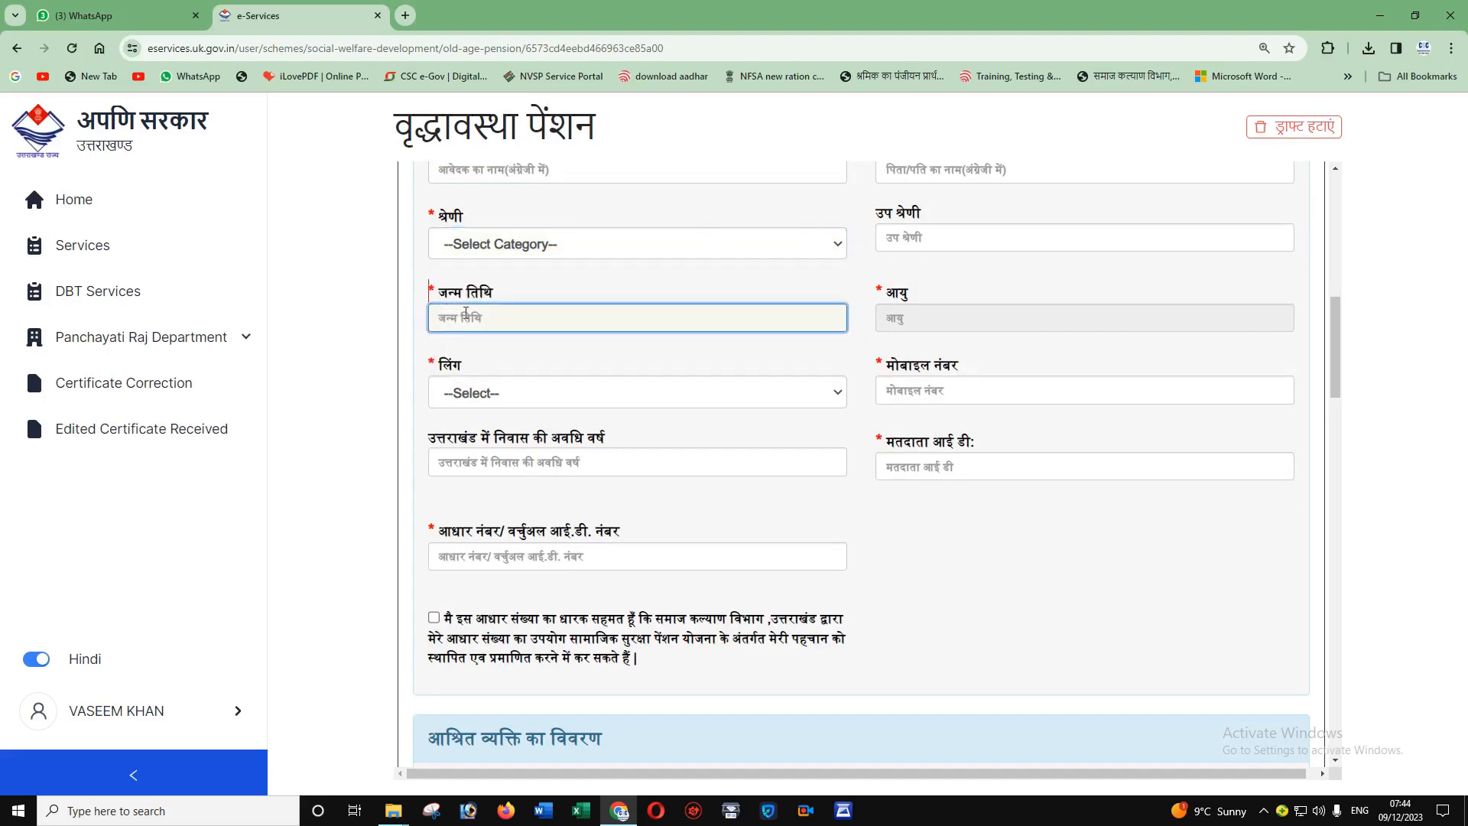
left_click(925, 320)
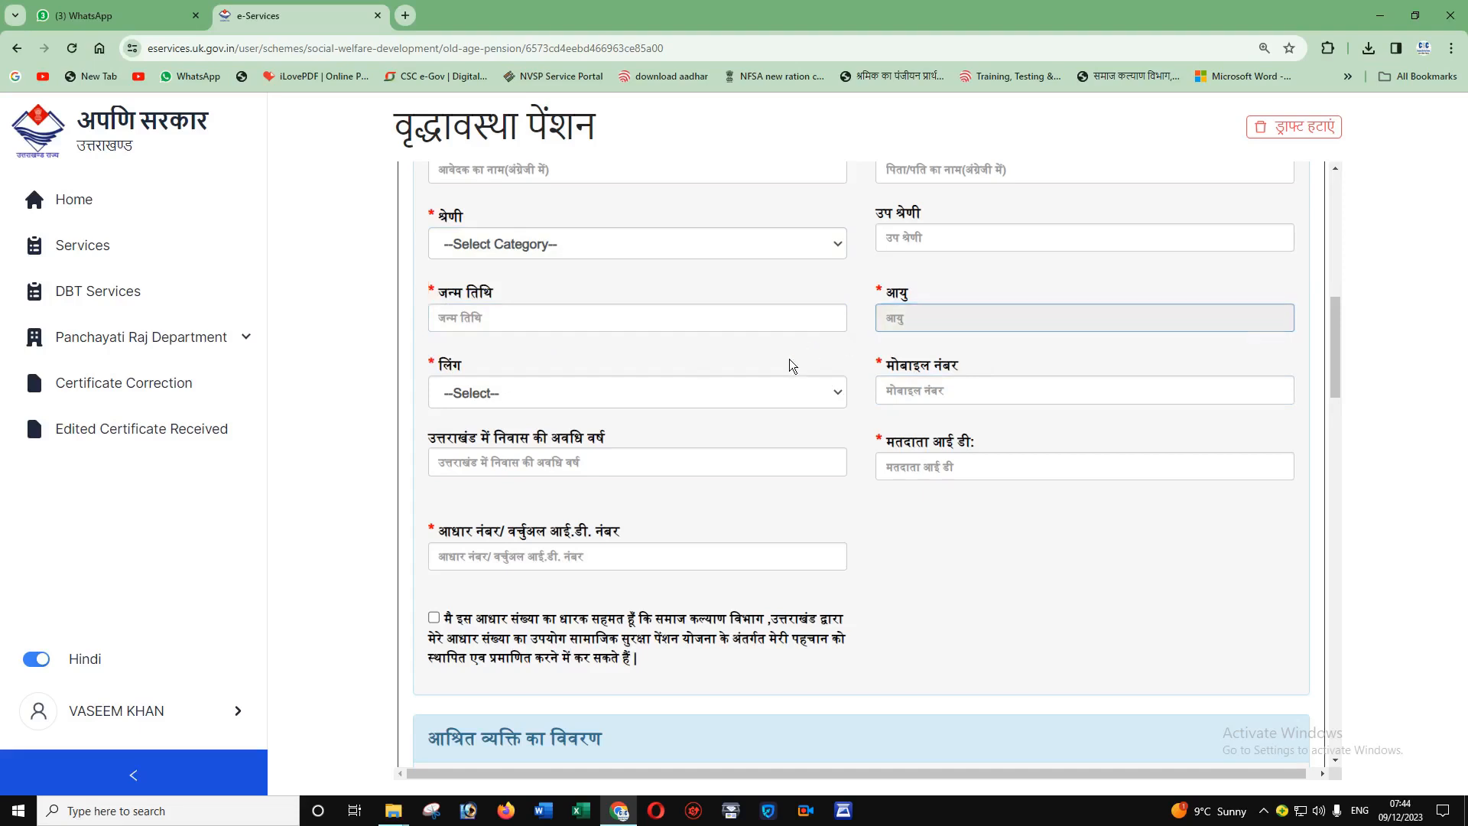
left_click(653, 393)
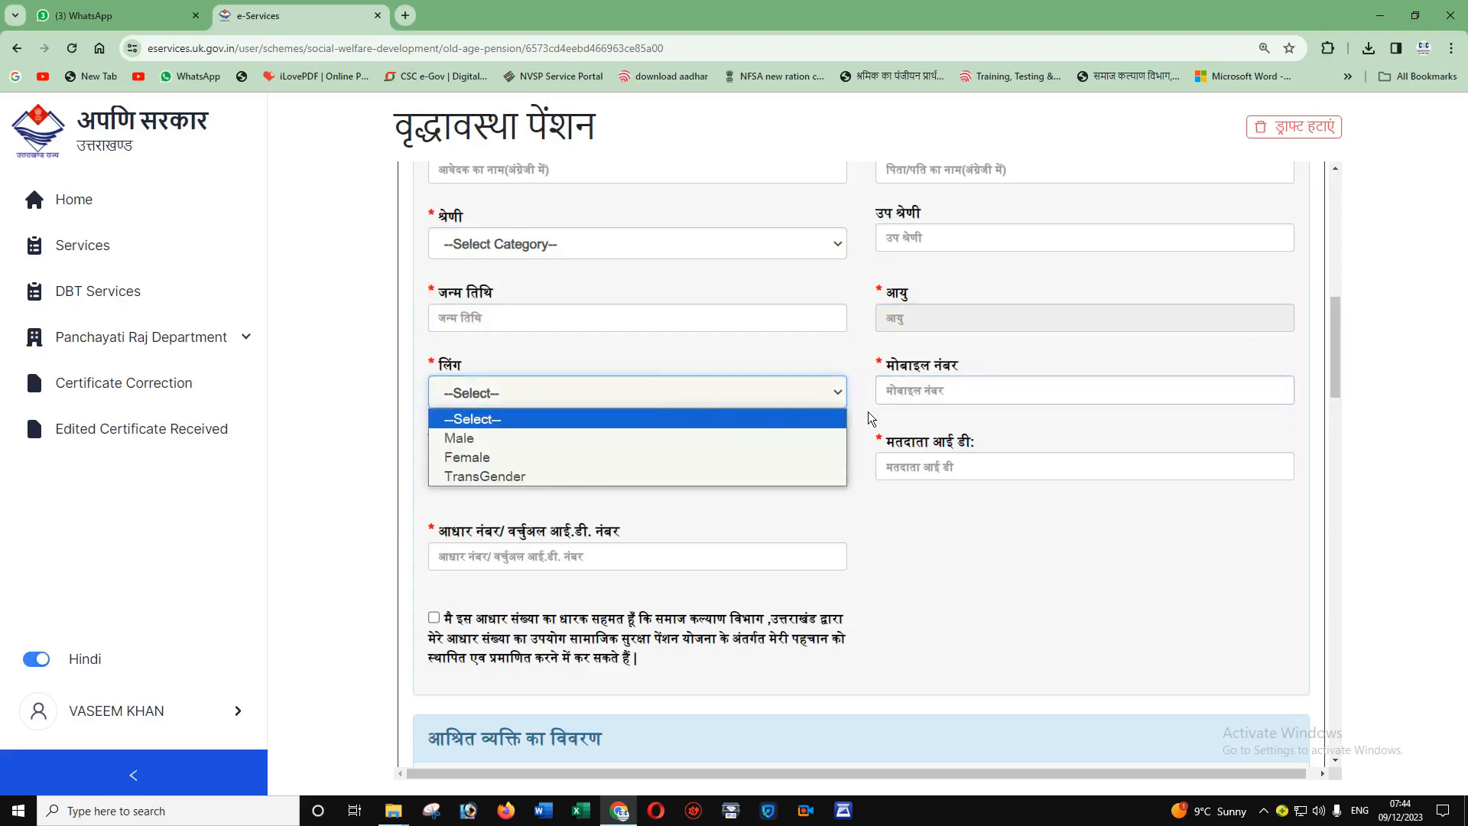
left_click(905, 394)
left_click(636, 392)
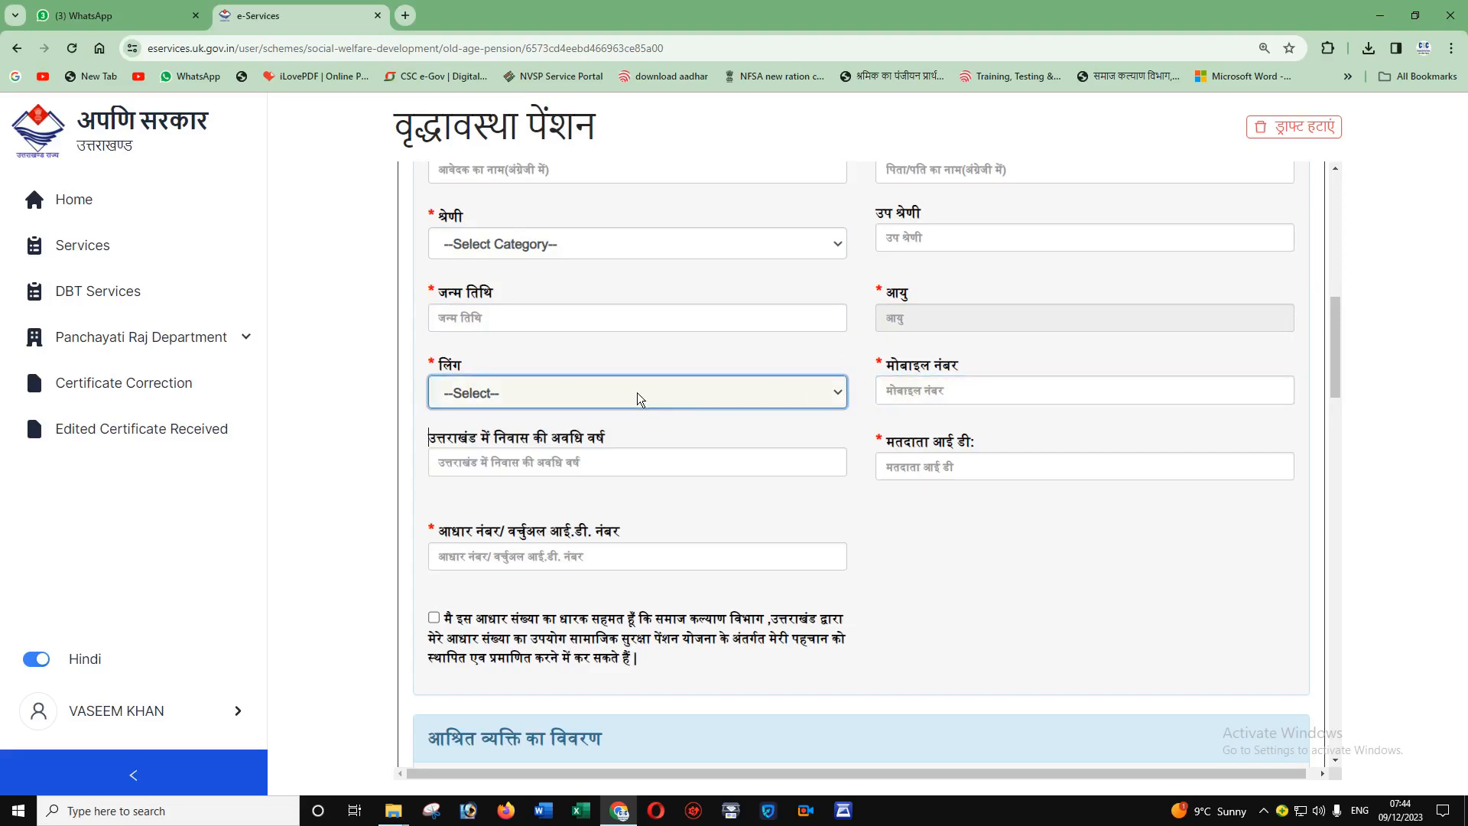
- Examine the fields for years of residence in Uttarakhand, voter ID and Aadhaar number, plus the Aadhaar consent statement
left_click(594, 459)
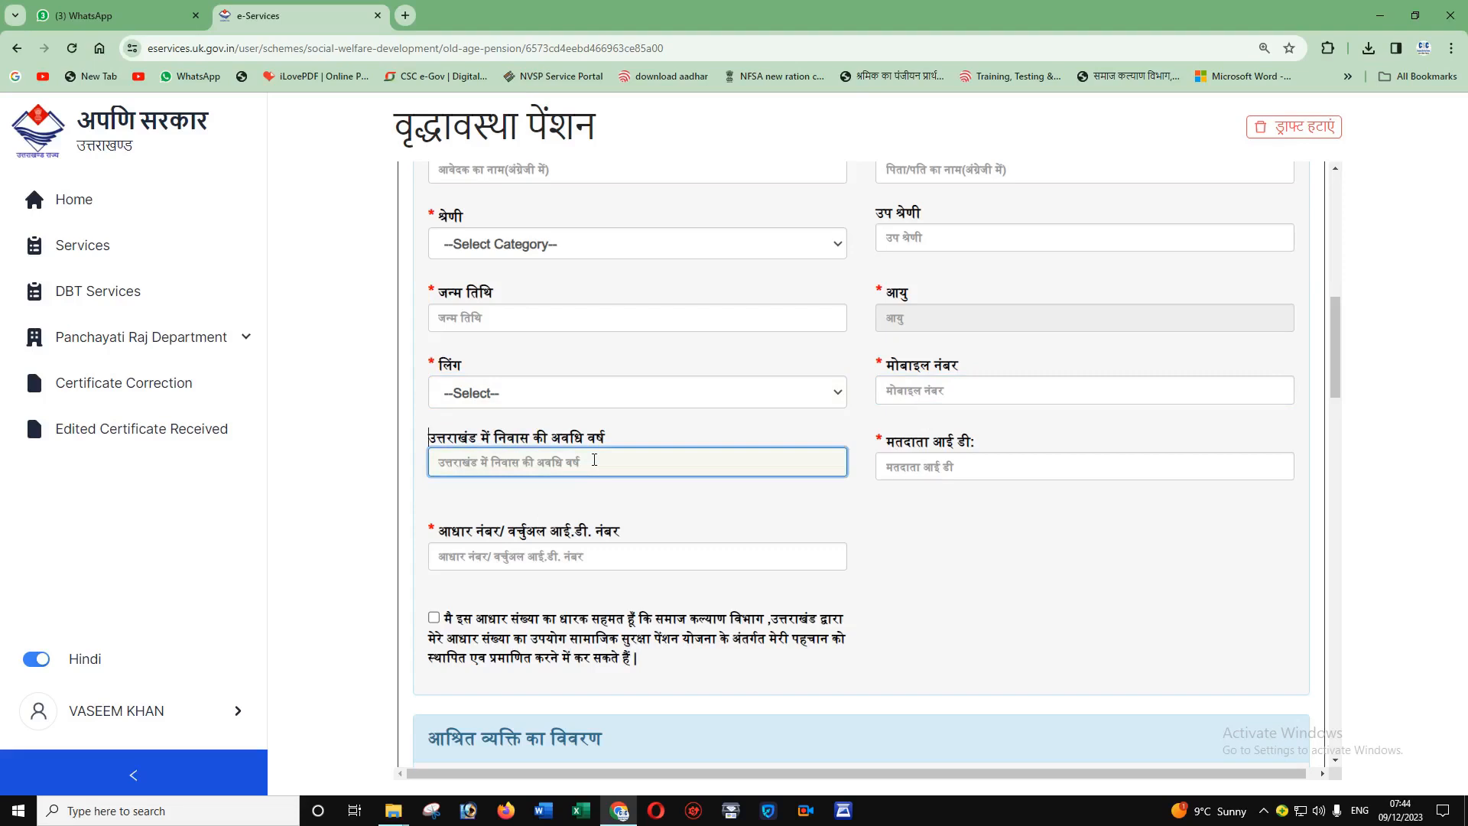
key("shift+Tab")
left_click(1017, 511)
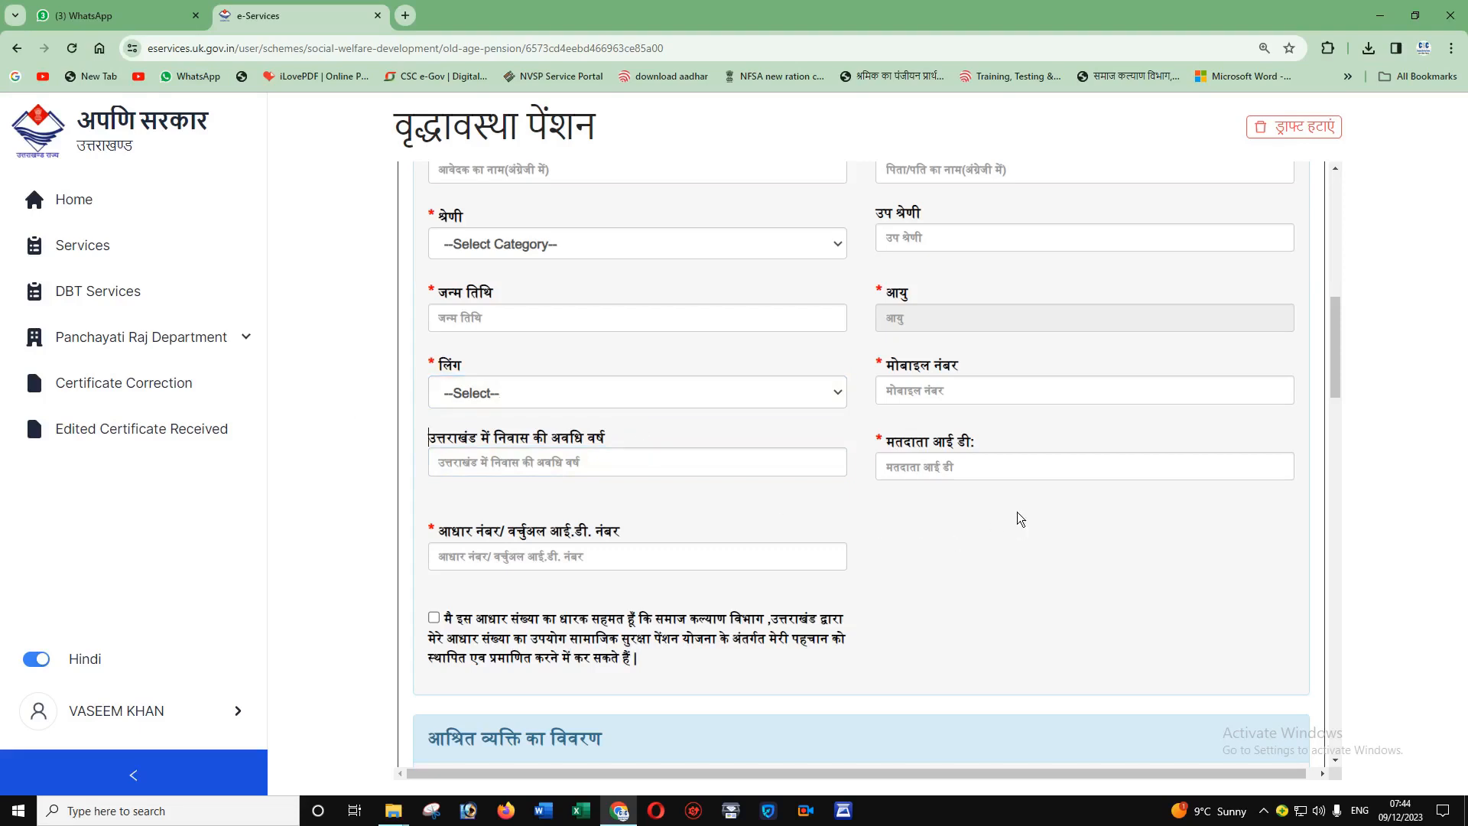
left_click(976, 475)
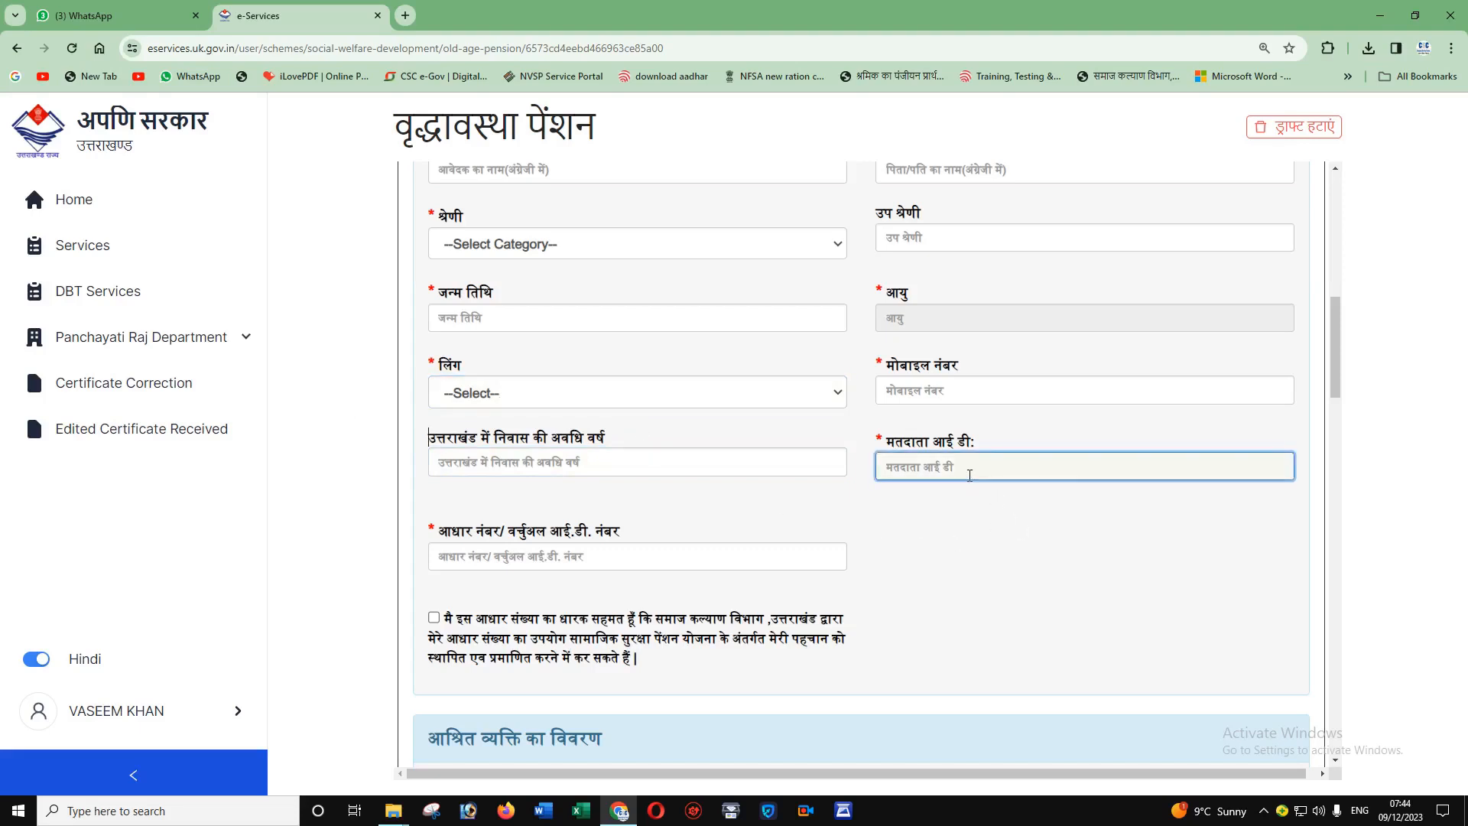
scroll(970, 475, "down", 4)
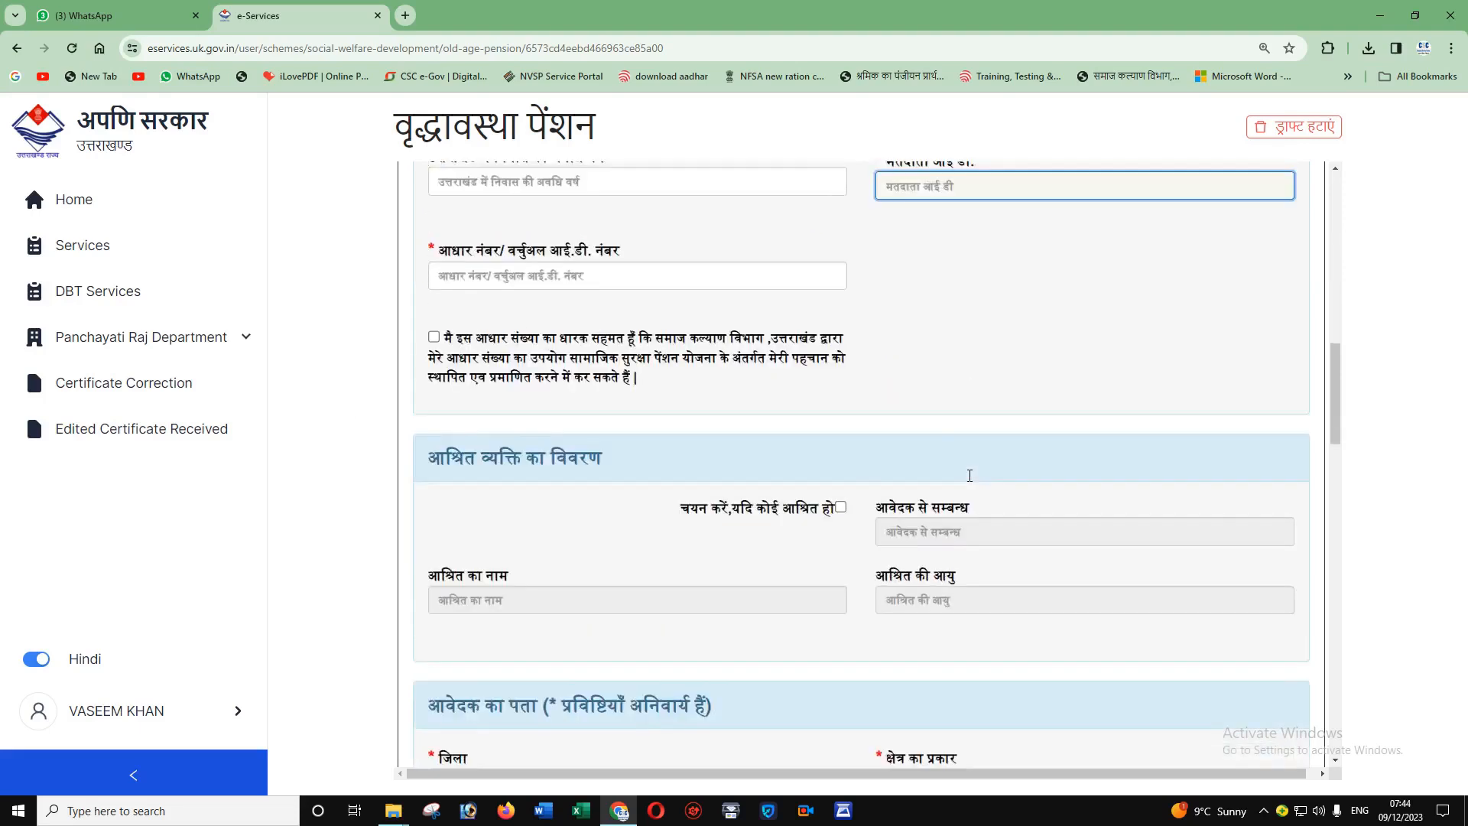
left_click(695, 303)
left_click(511, 275)
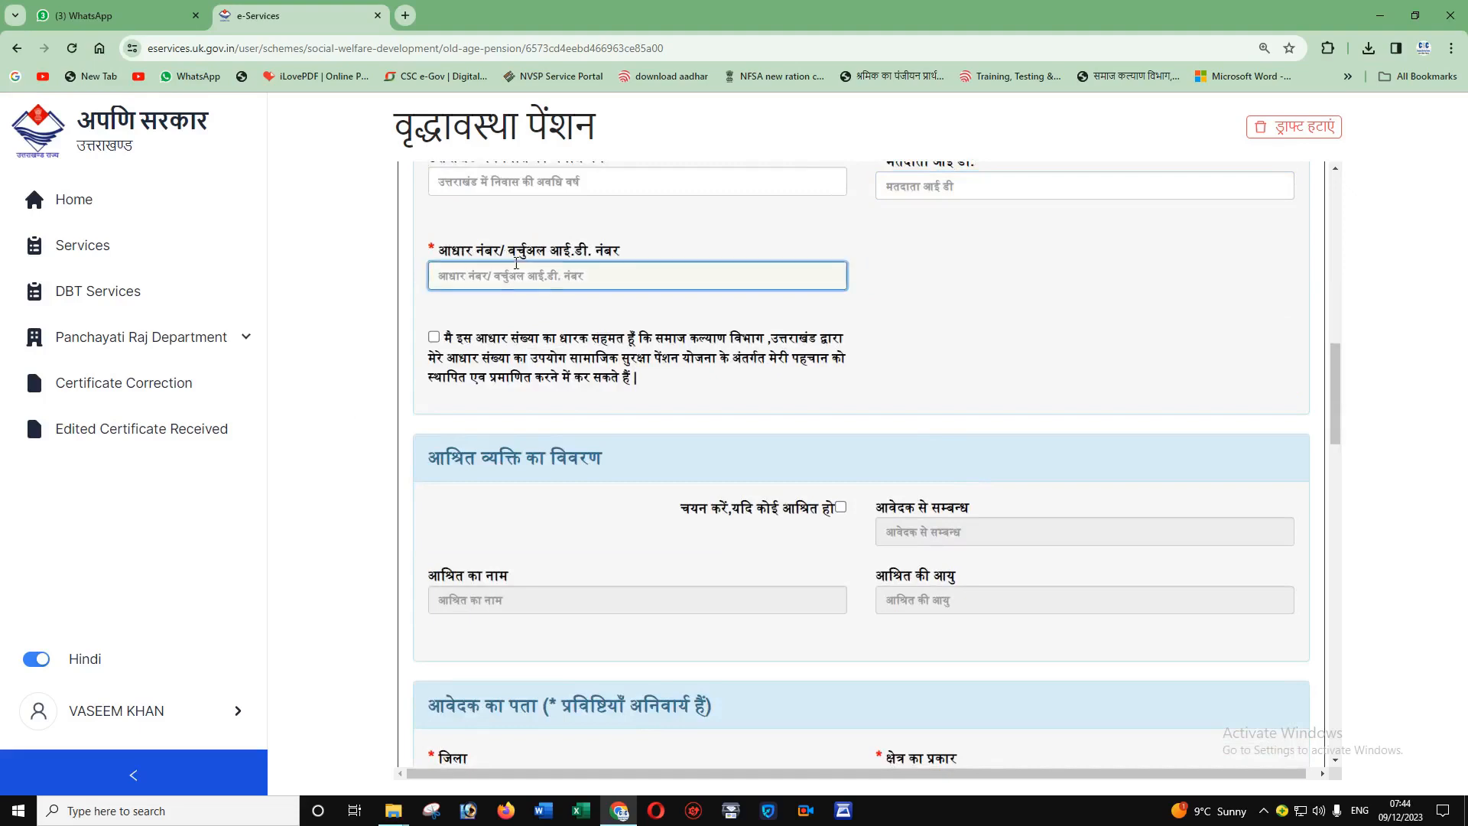
left_click(455, 327)
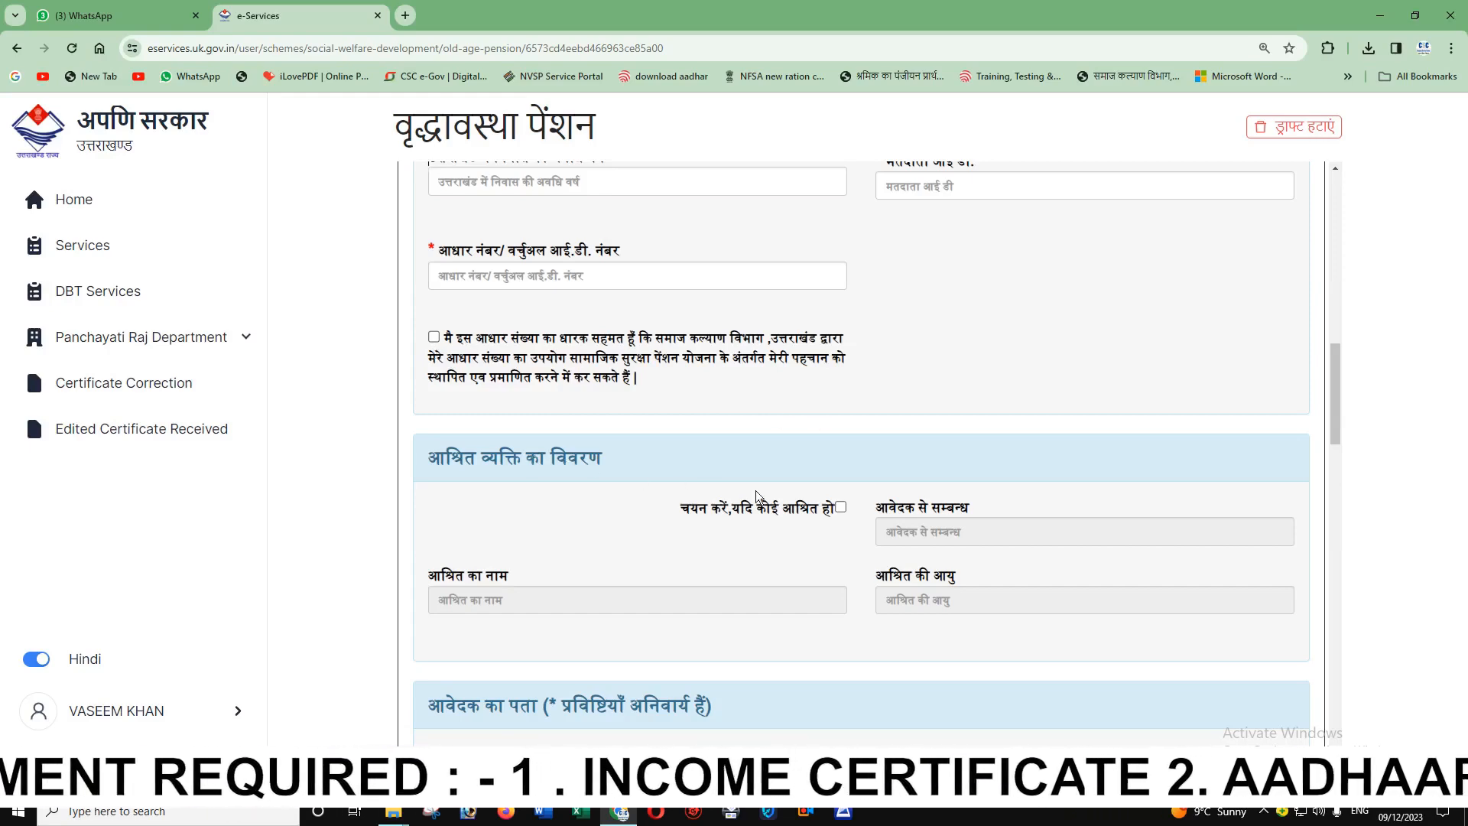
- Examine the dependent section and the applicant's address fields, including the district, area type and tehsil lists and the Hindi and English addresses
scroll(755, 489, "down", 3)
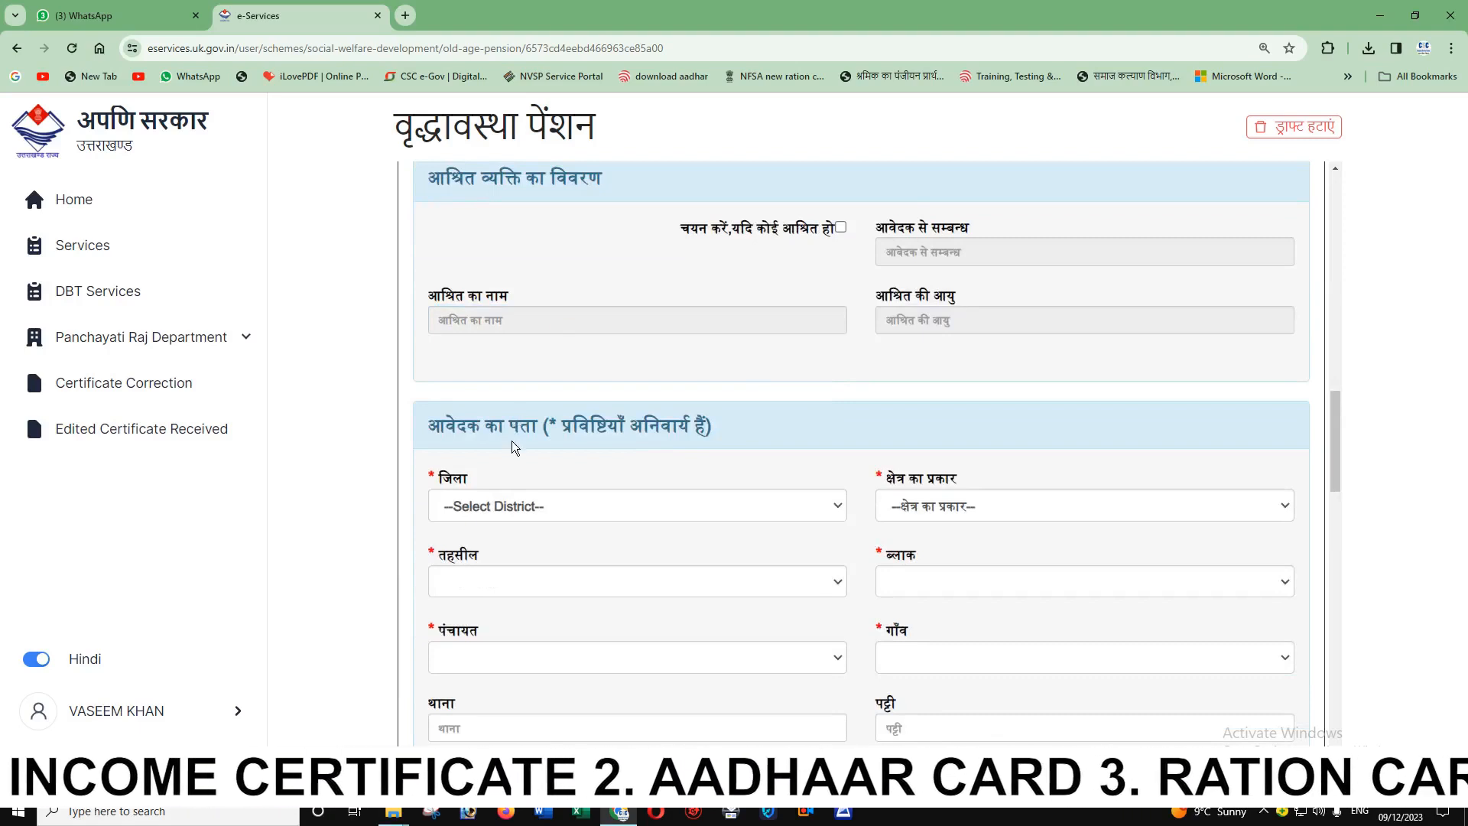
scroll(575, 452, "down", 3)
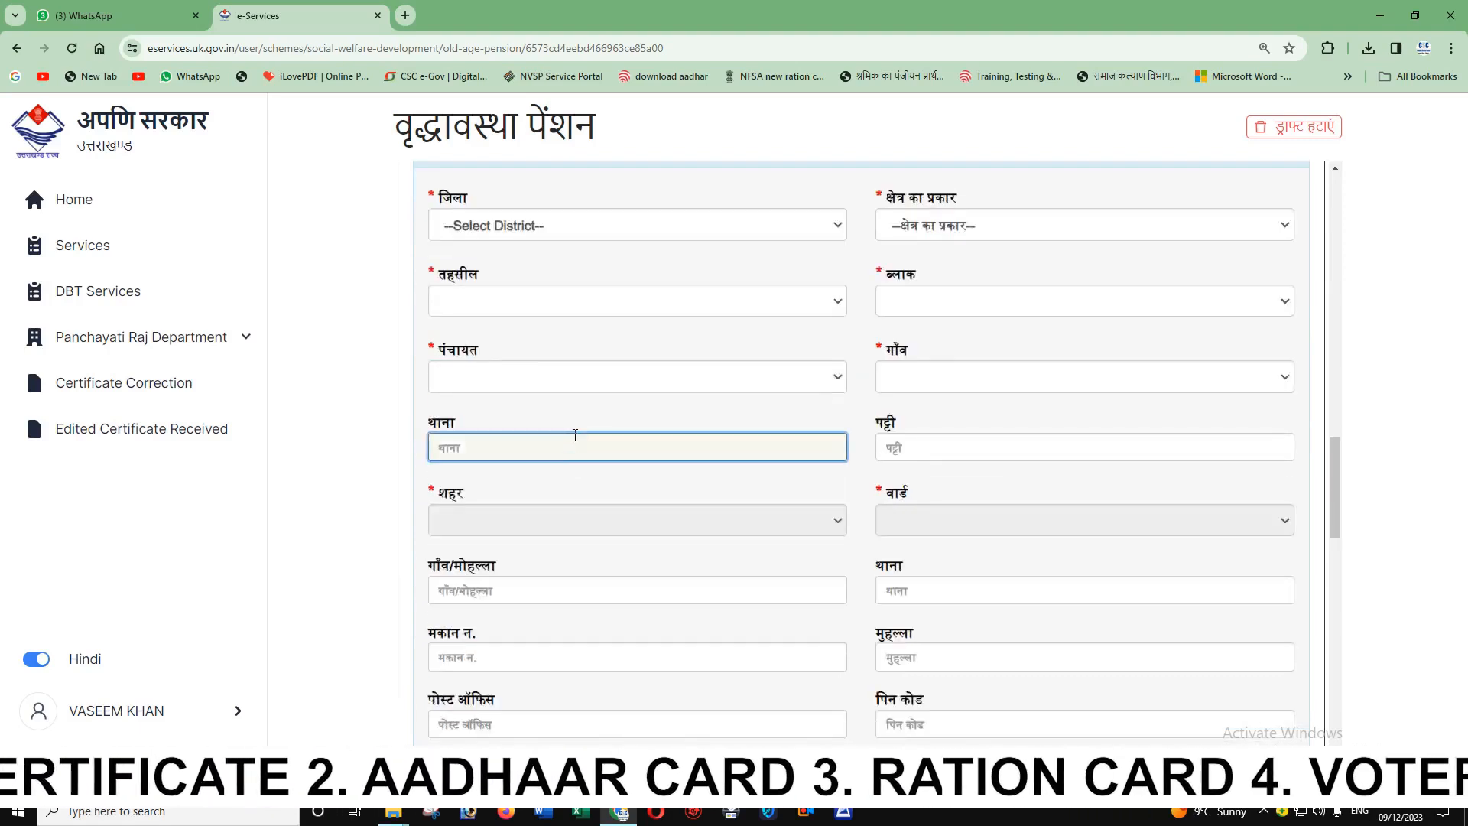
left_click(557, 224)
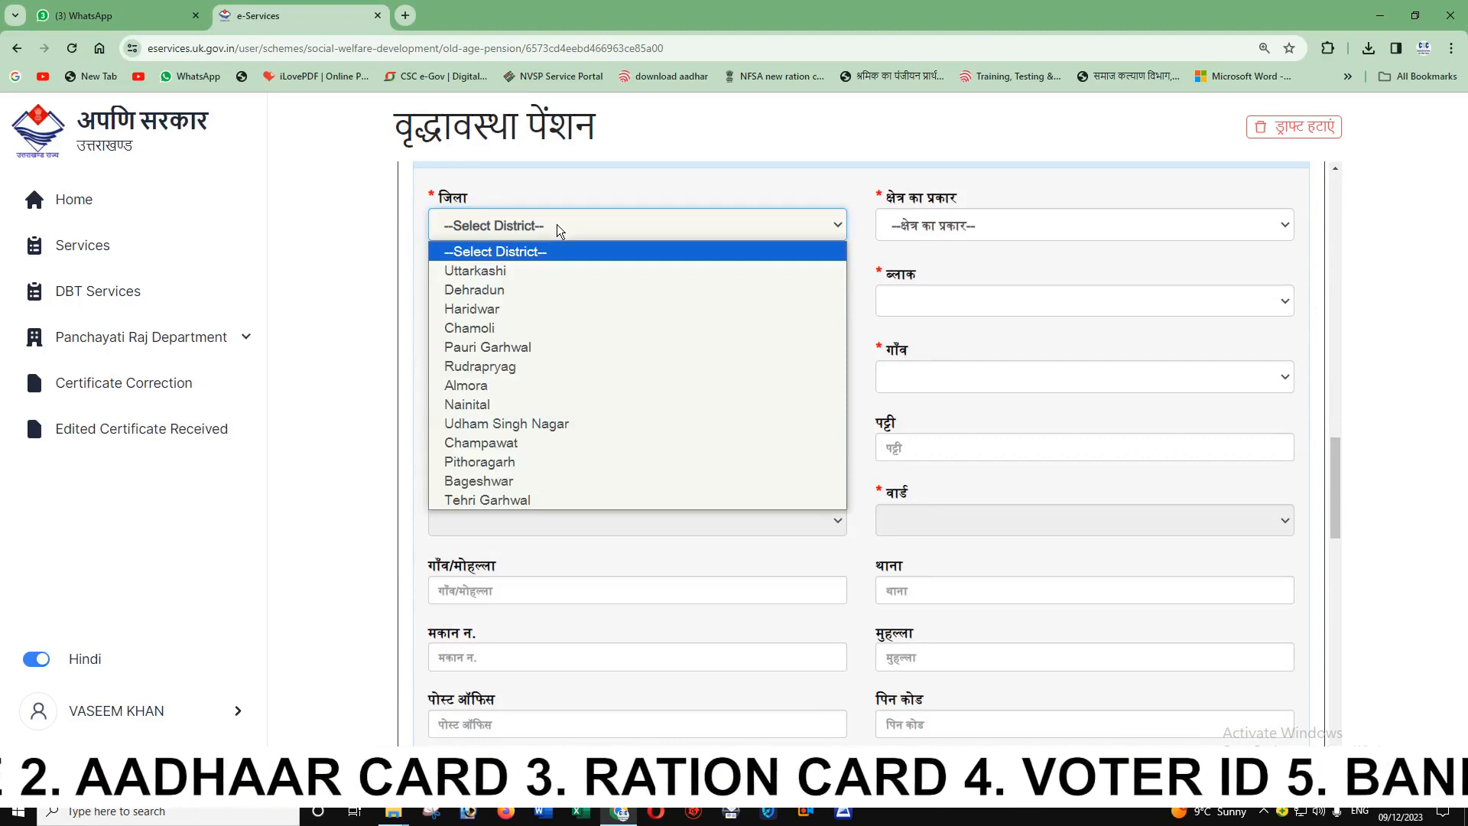
left_click(749, 182)
left_click(1029, 239)
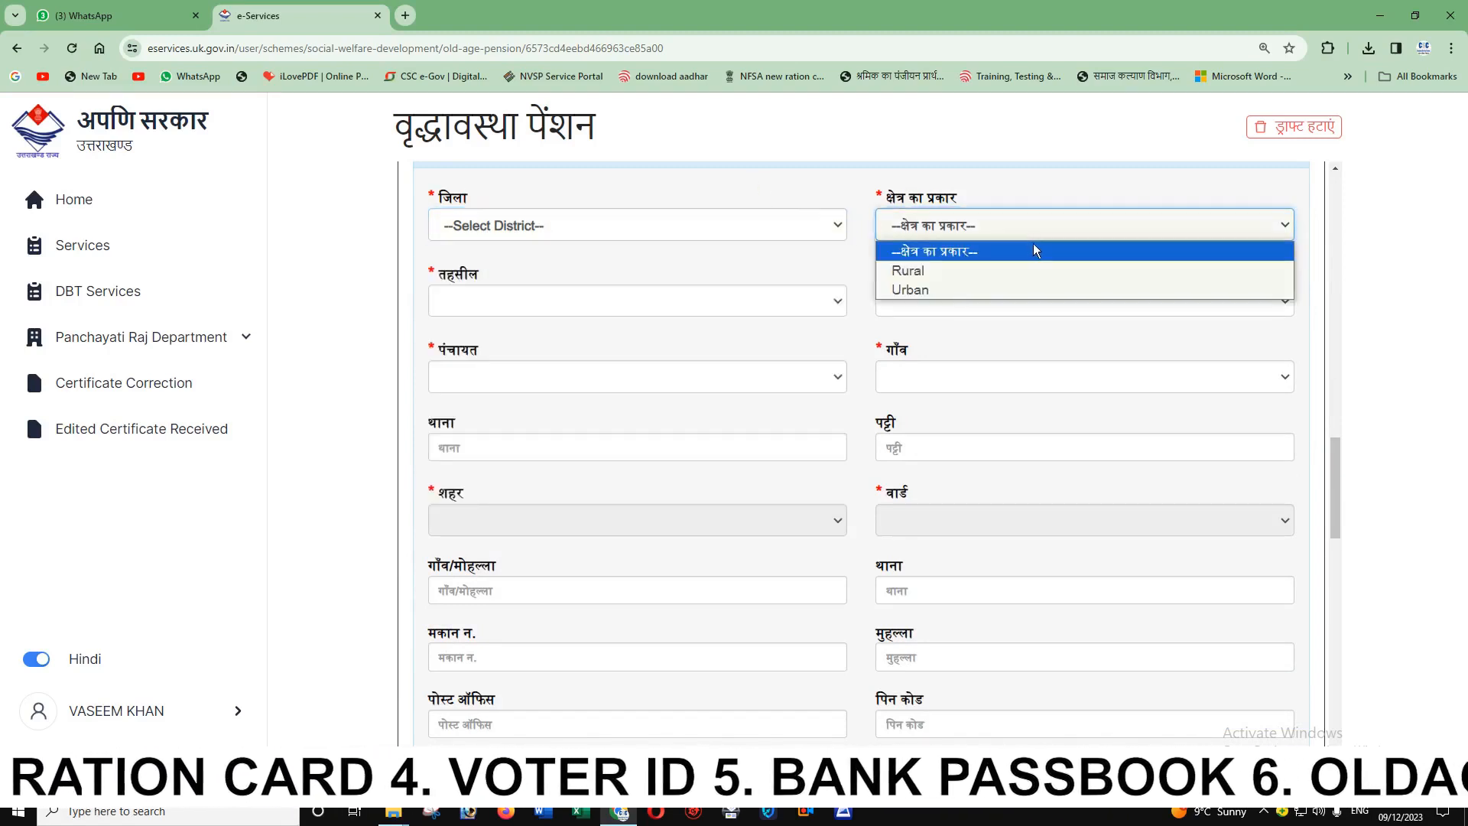
left_click(496, 313)
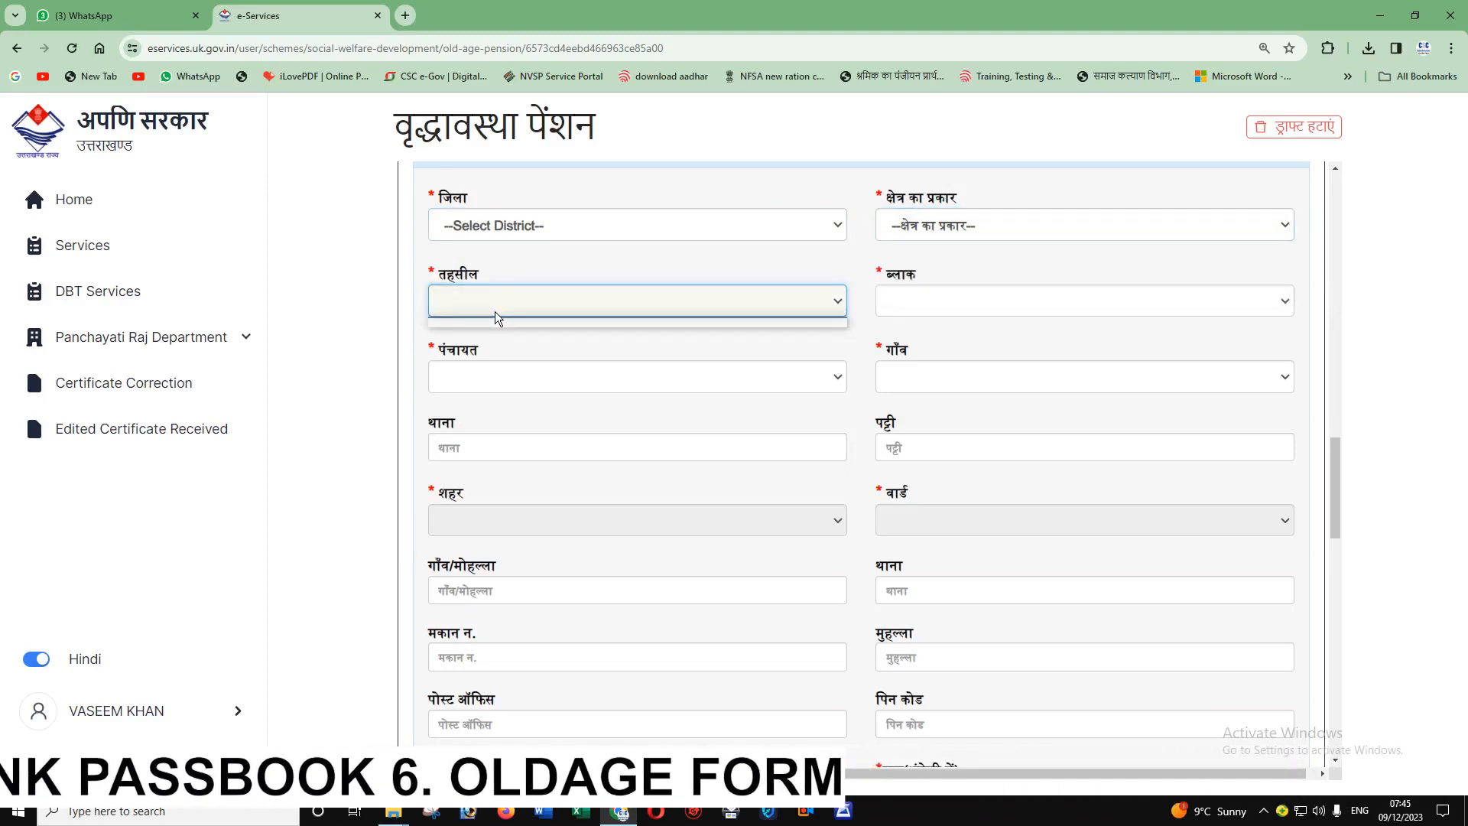
left_click(659, 264)
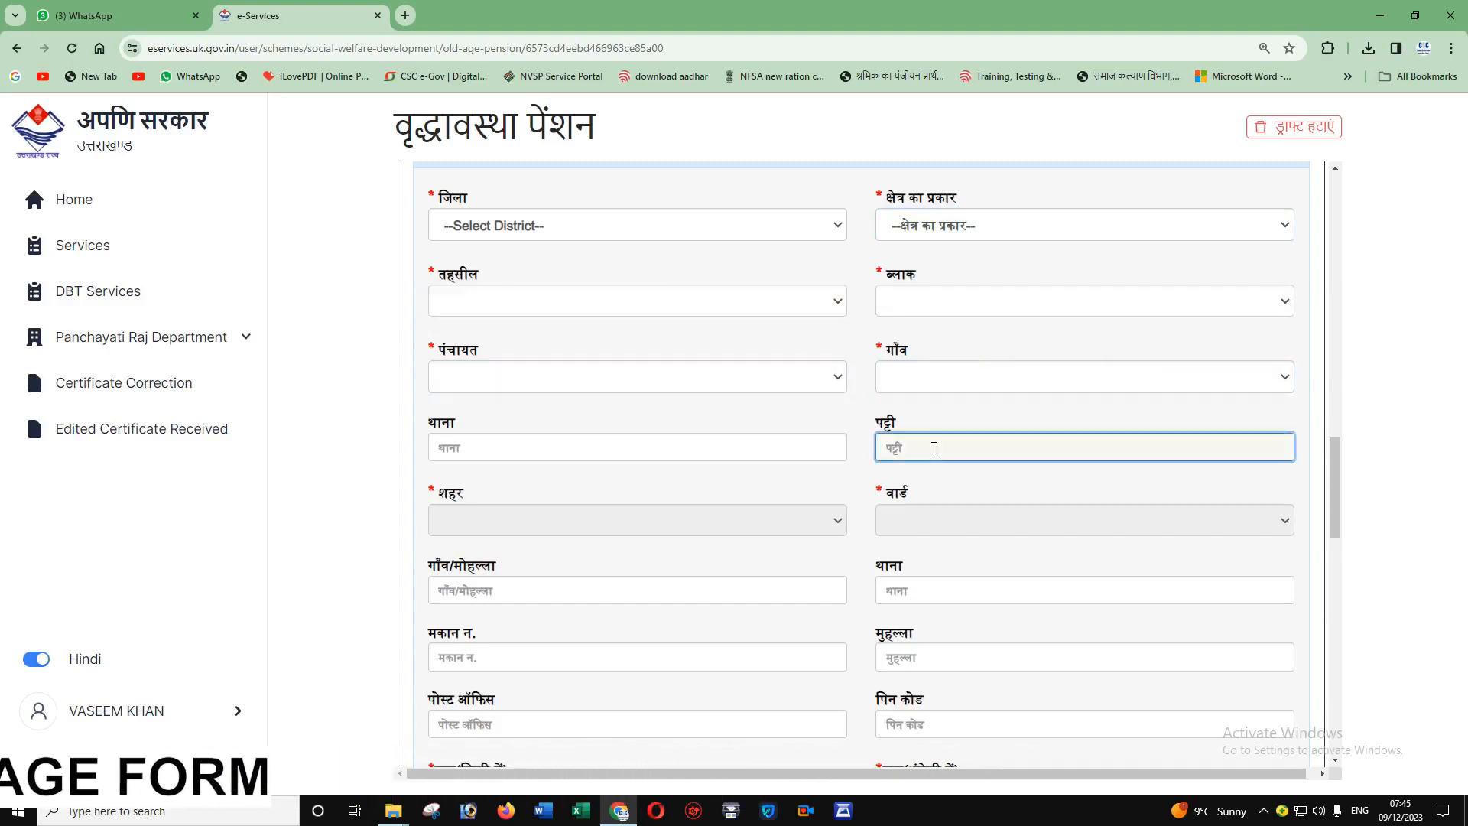
scroll(933, 447, "down", 3)
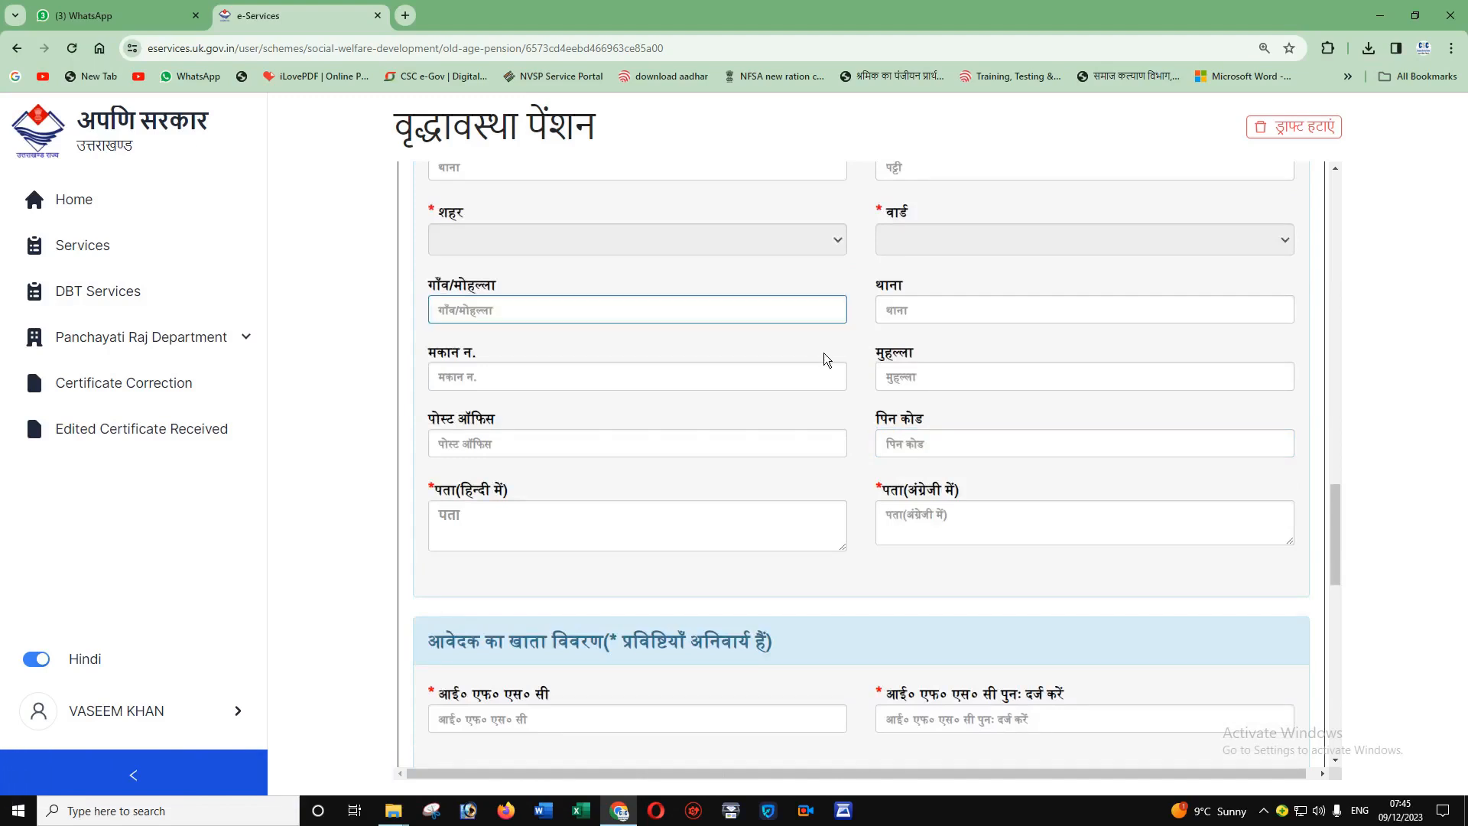
left_click(466, 523)
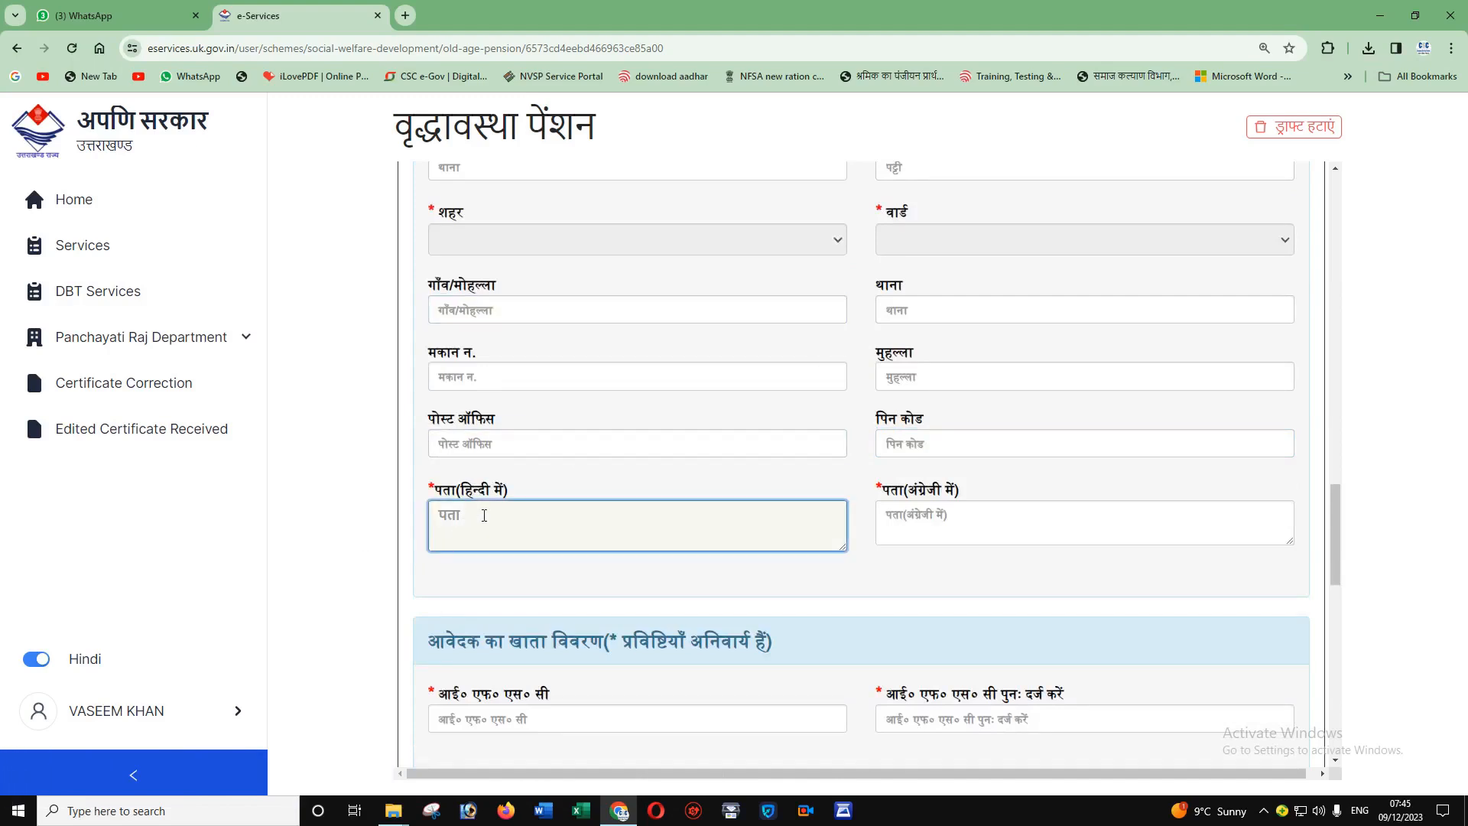
left_click(704, 432)
- Examine the applicant's bank account section, covering the IFSC, branch, account number and account number confirmation fields
scroll(842, 330, "down", 4)
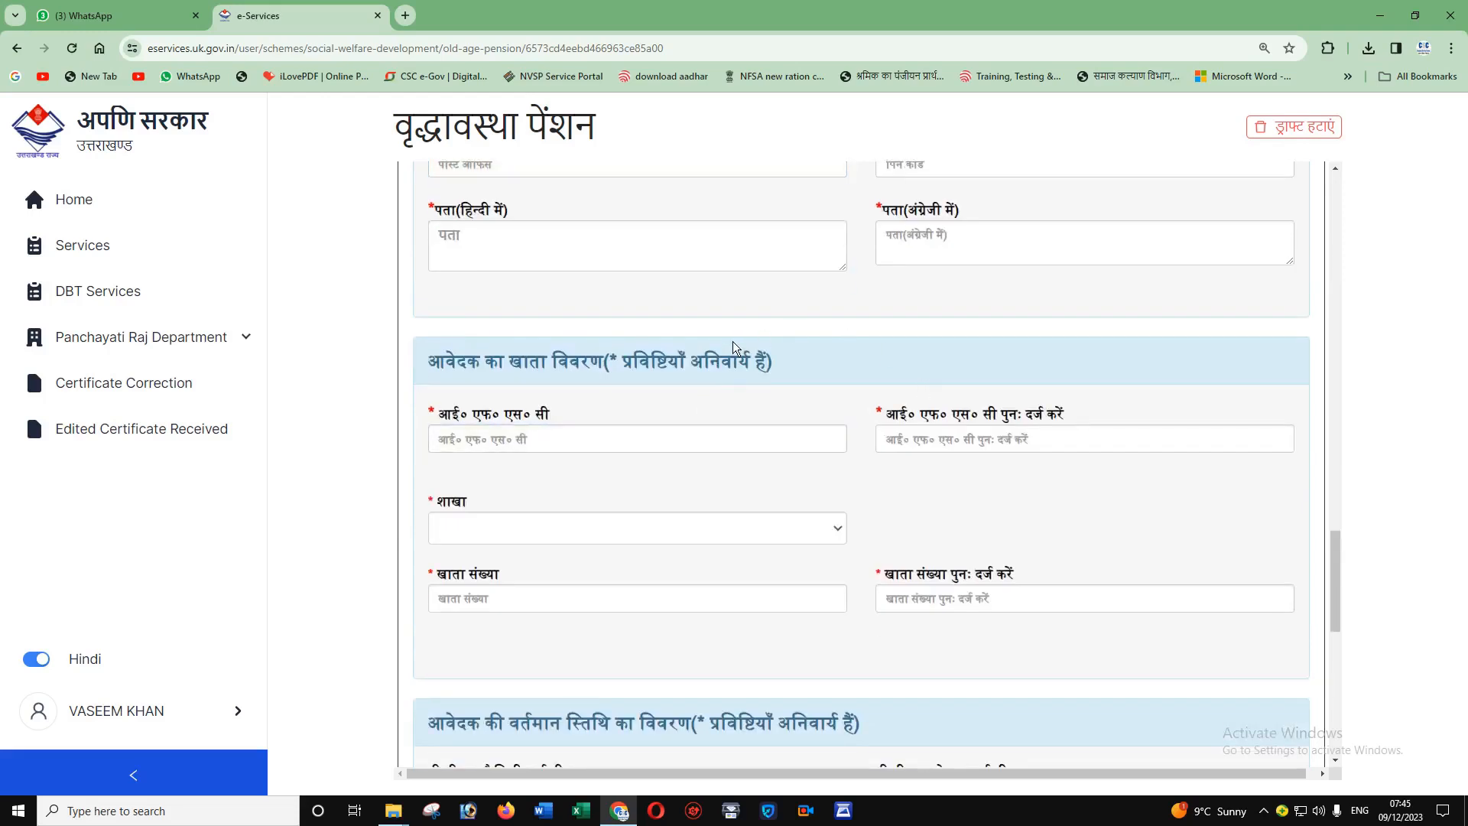
left_click(492, 442)
left_click(991, 509)
scroll(768, 622, "down", 3)
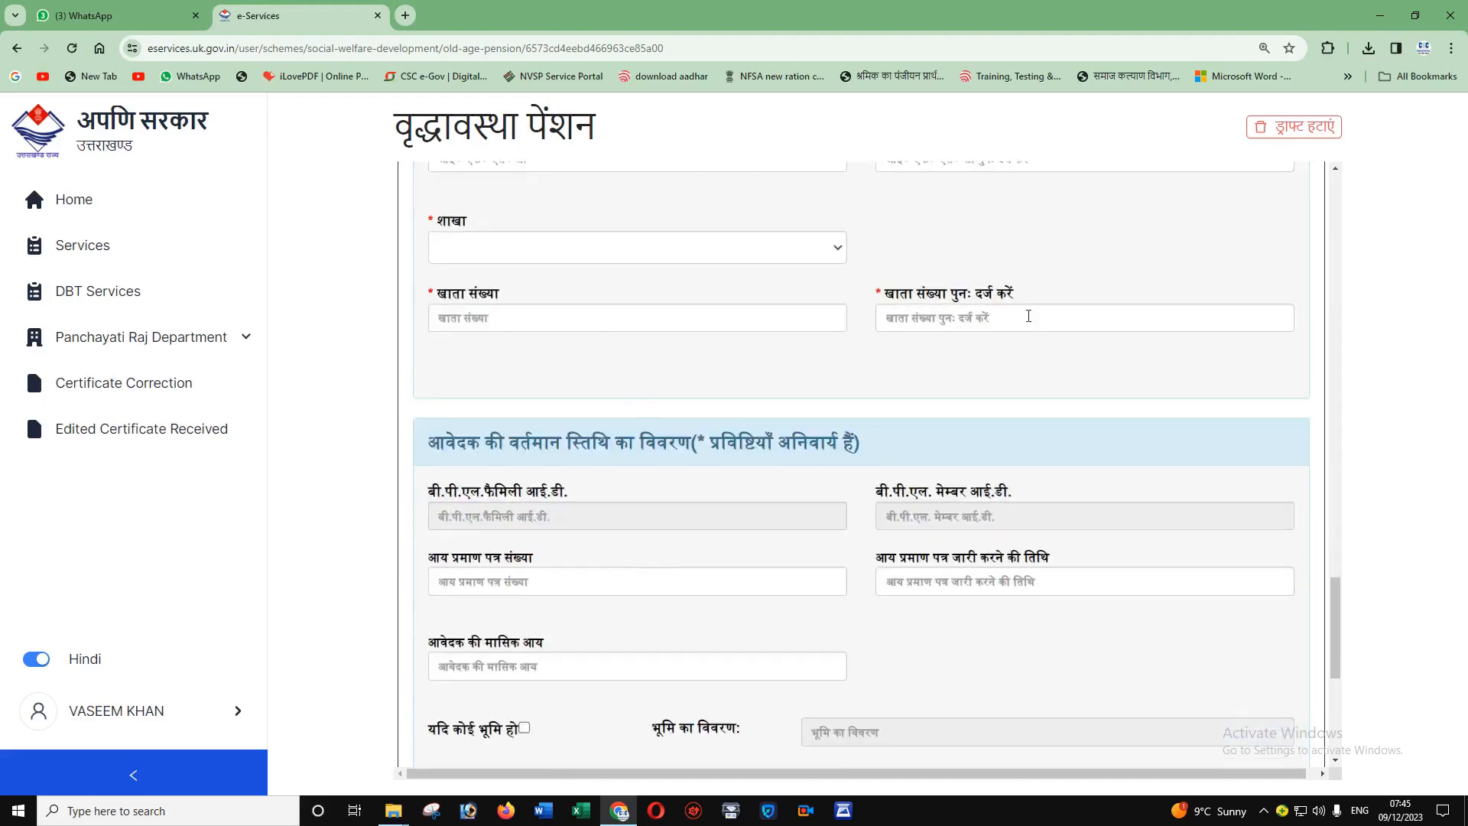
left_click(1028, 316)
left_click(597, 322)
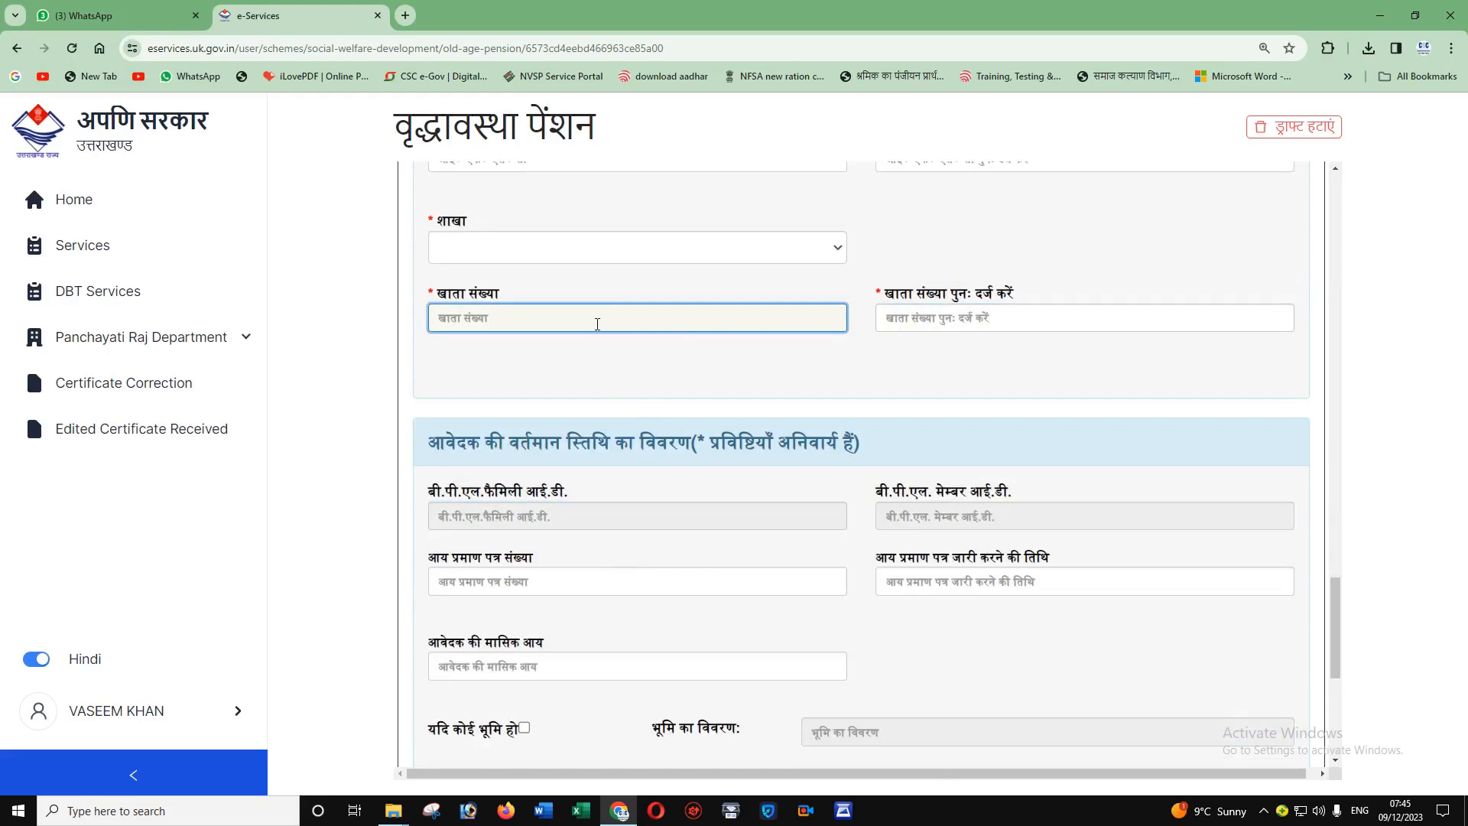
- Examine the applicant's current status section, covering the income certificate, monthly income and land fields, plus the declaration and captcha fields below it
left_click(601, 294)
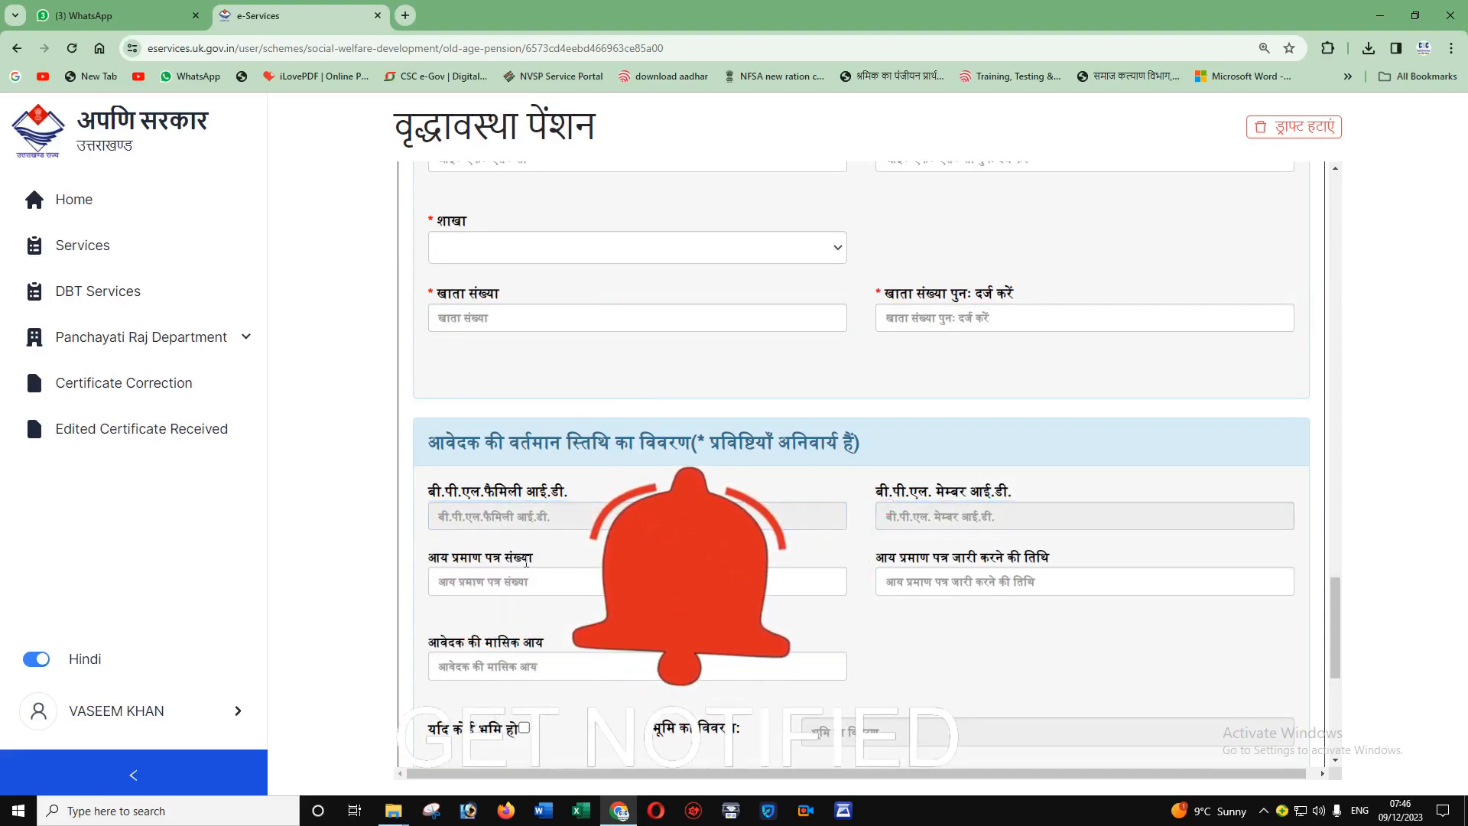
left_click(463, 583)
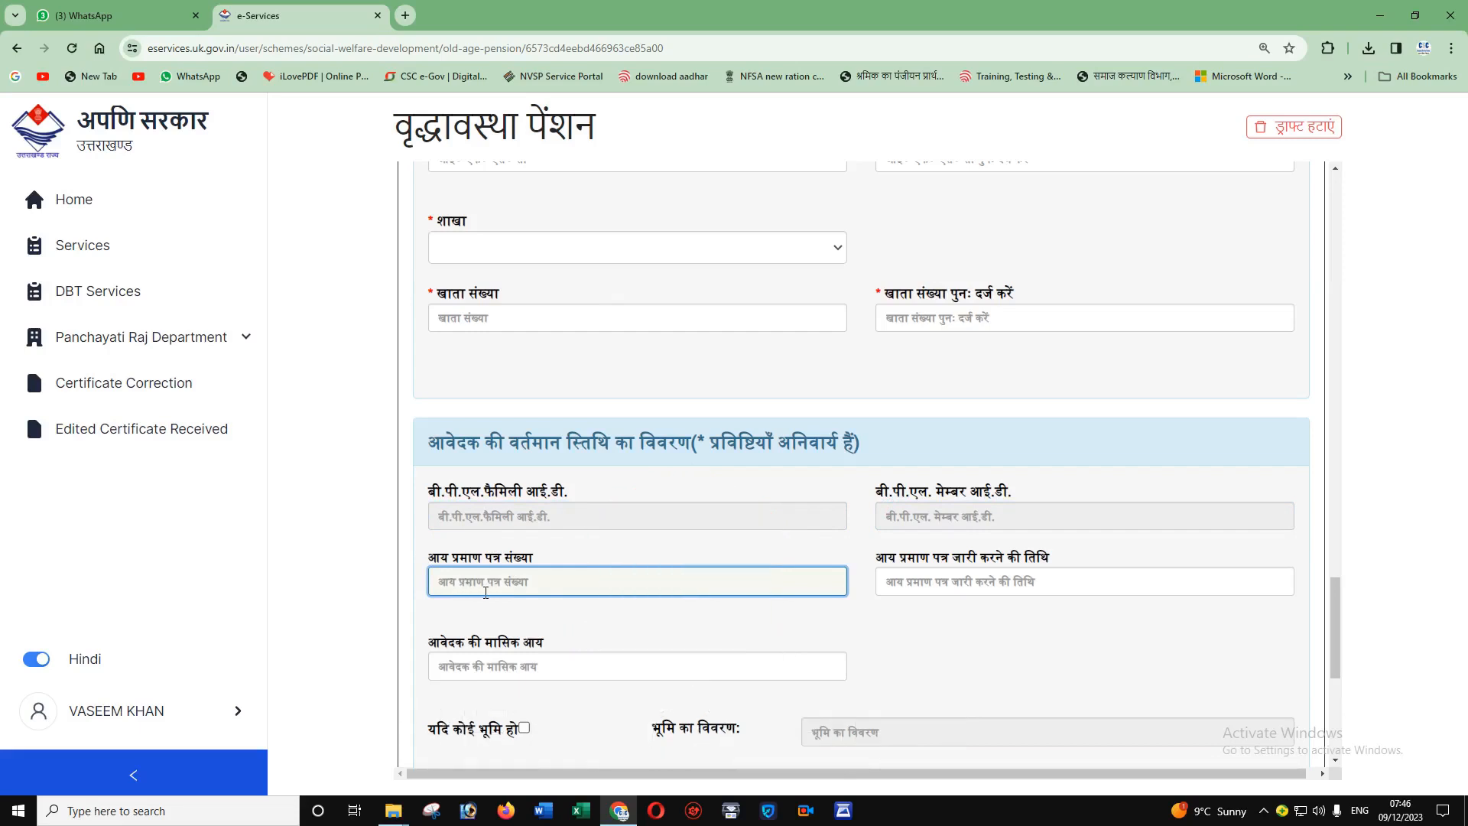
left_click(580, 603)
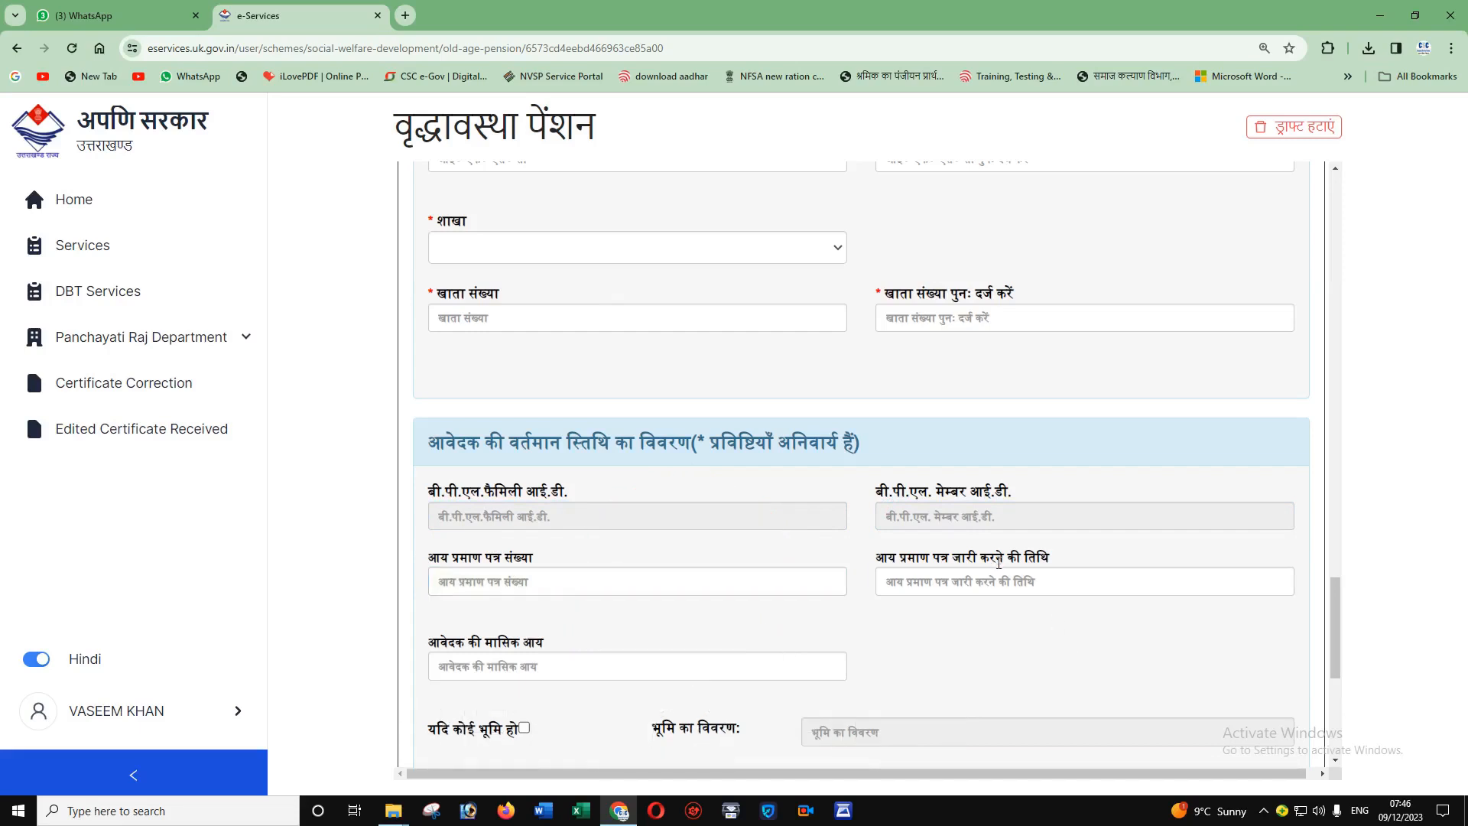
left_click(474, 664)
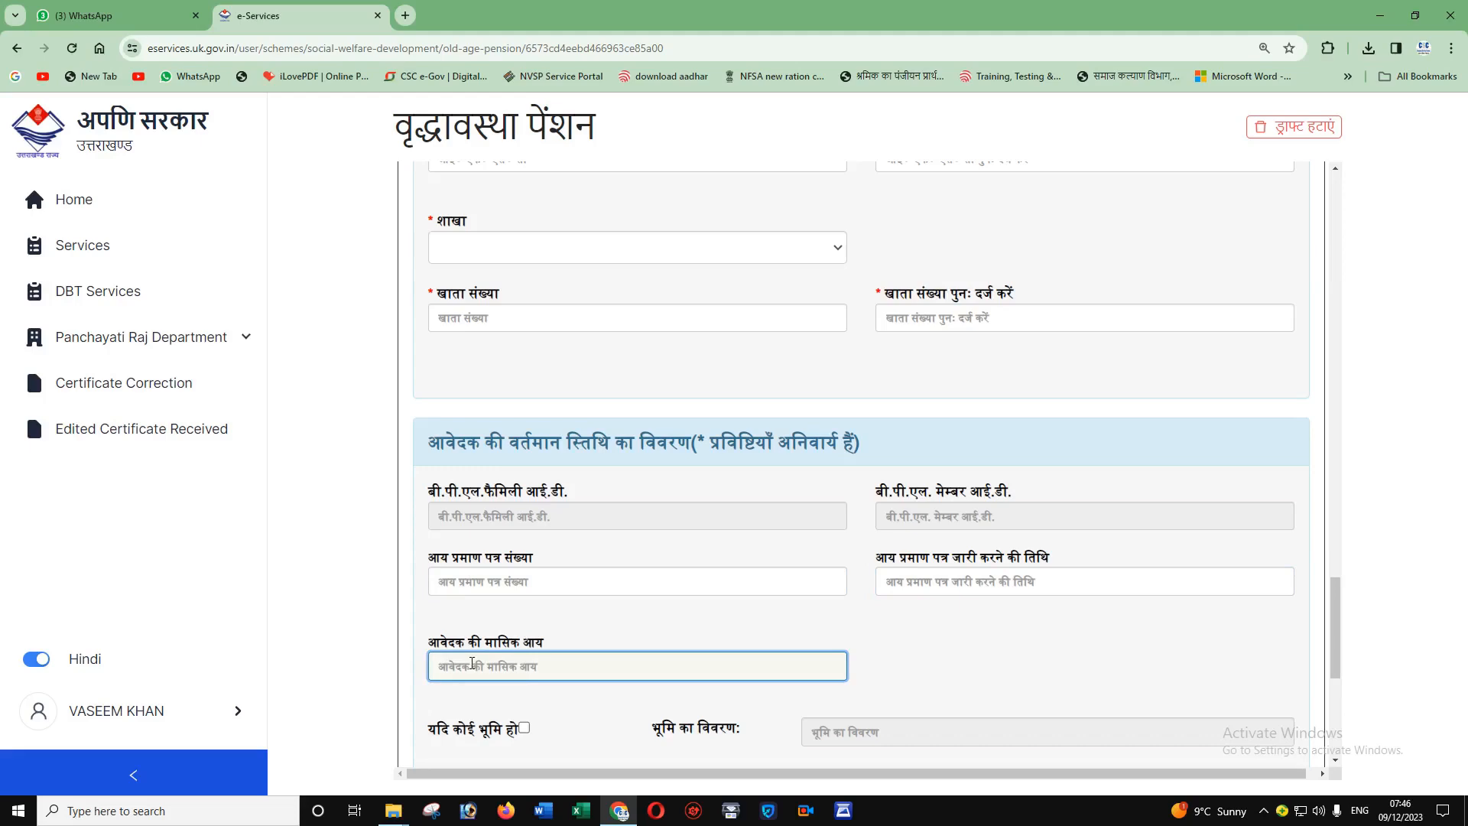
left_click(723, 612)
scroll(757, 584, "down", 3)
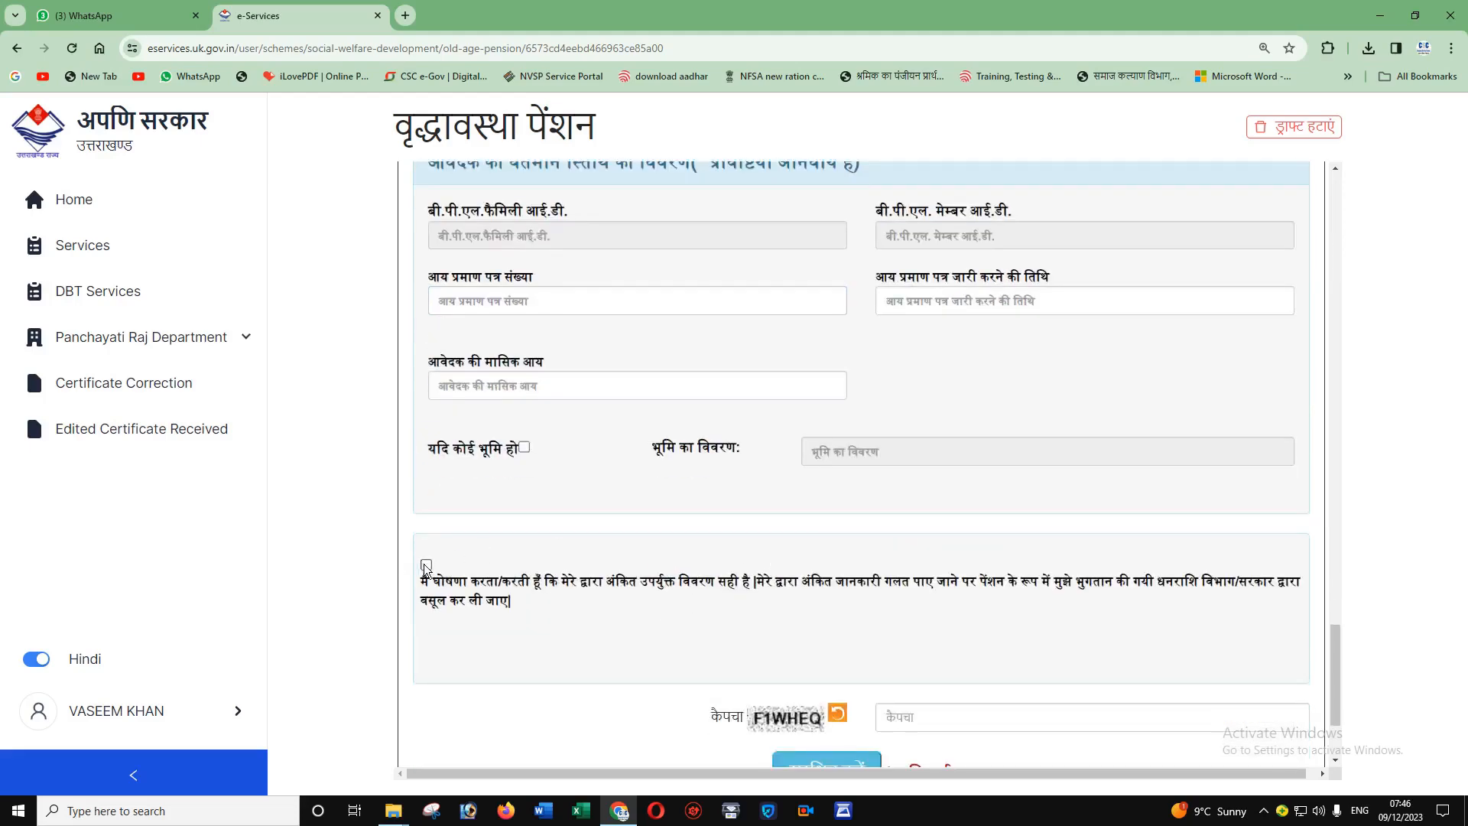
scroll(581, 596, "down", 2)
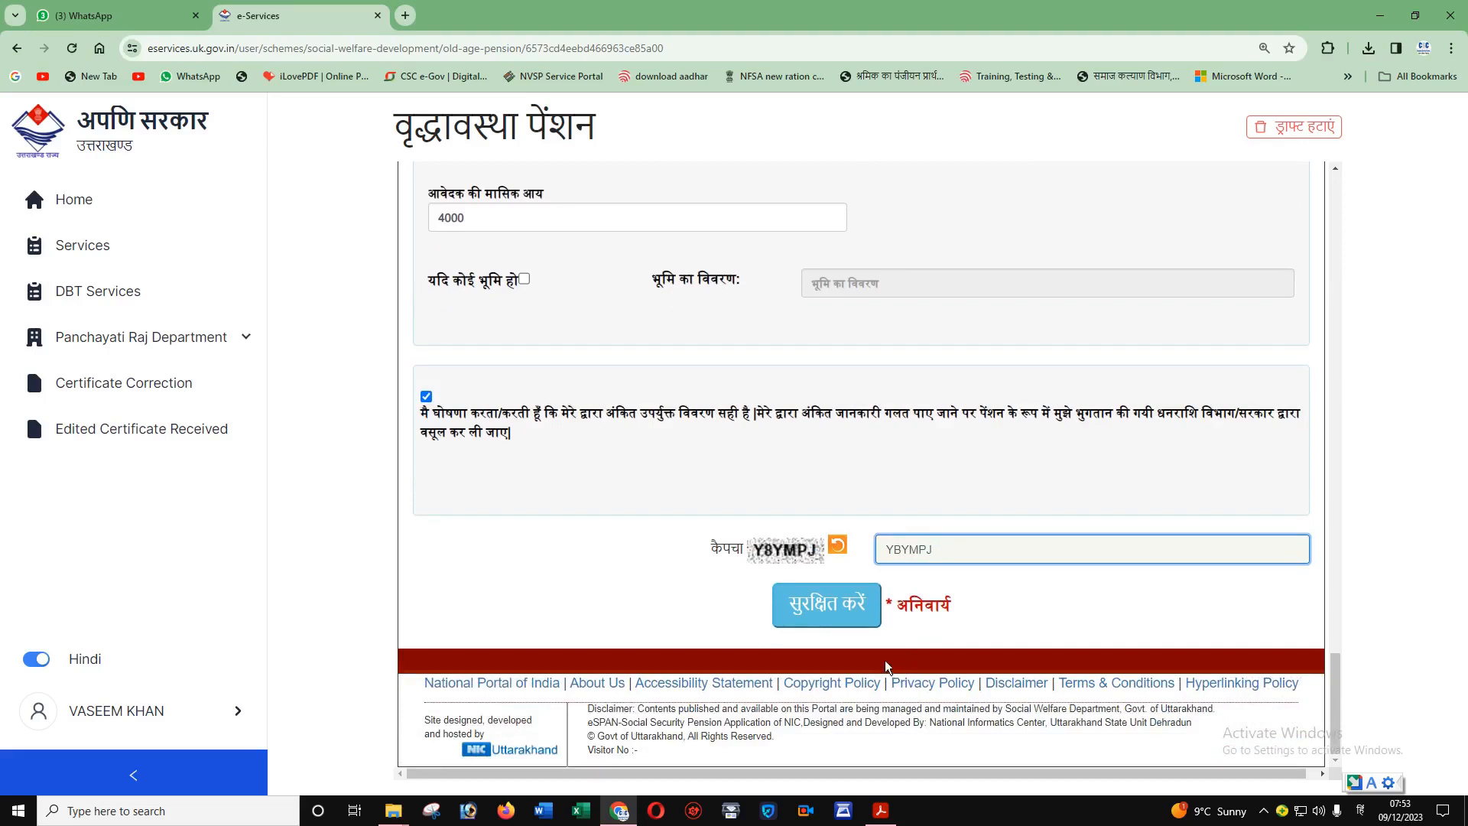
- Save the completed old-age pension application form and dismiss the submission message
left_click(832, 601)
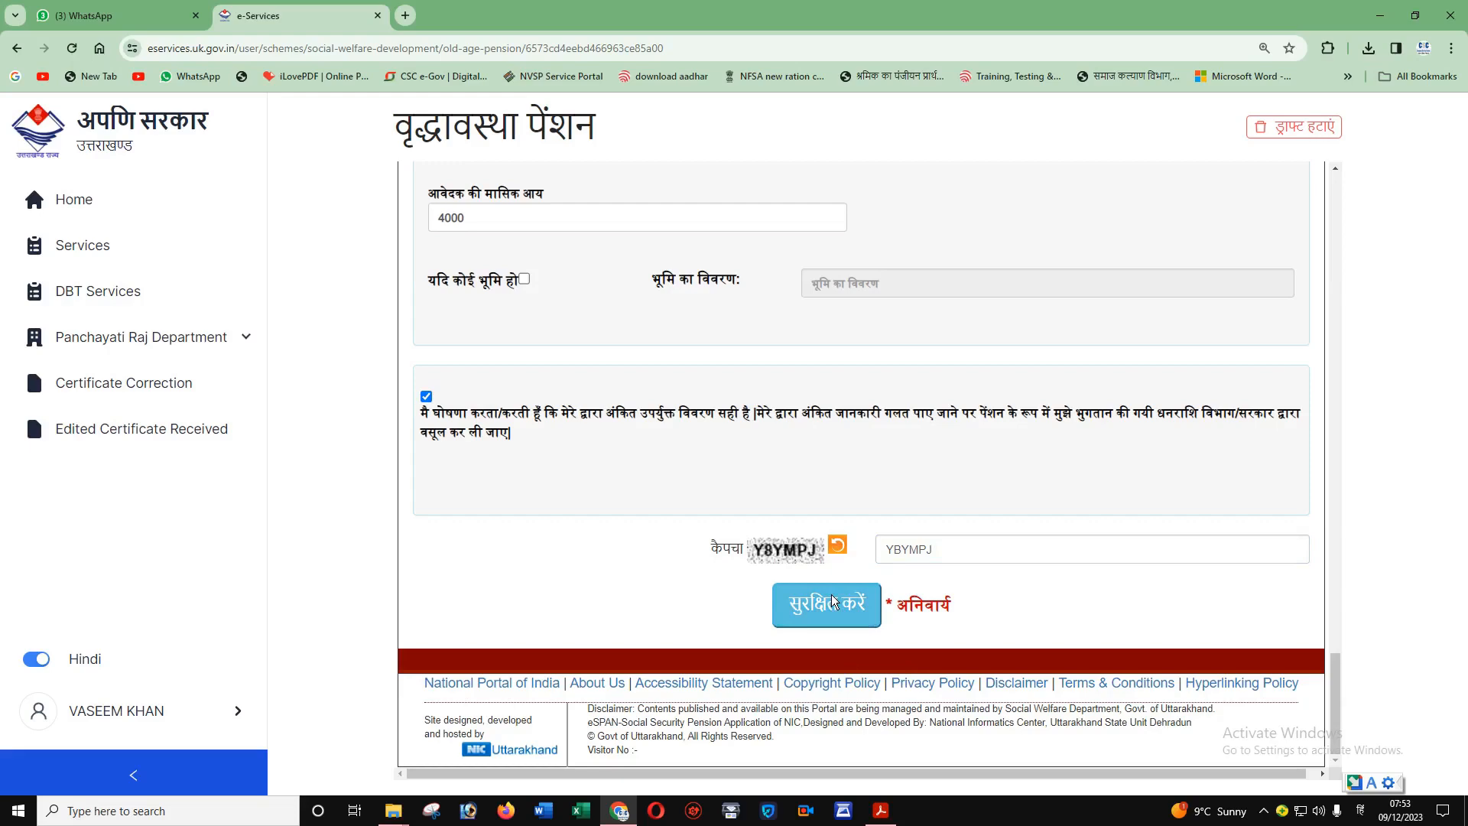
scroll(994, 447, "up", 10)
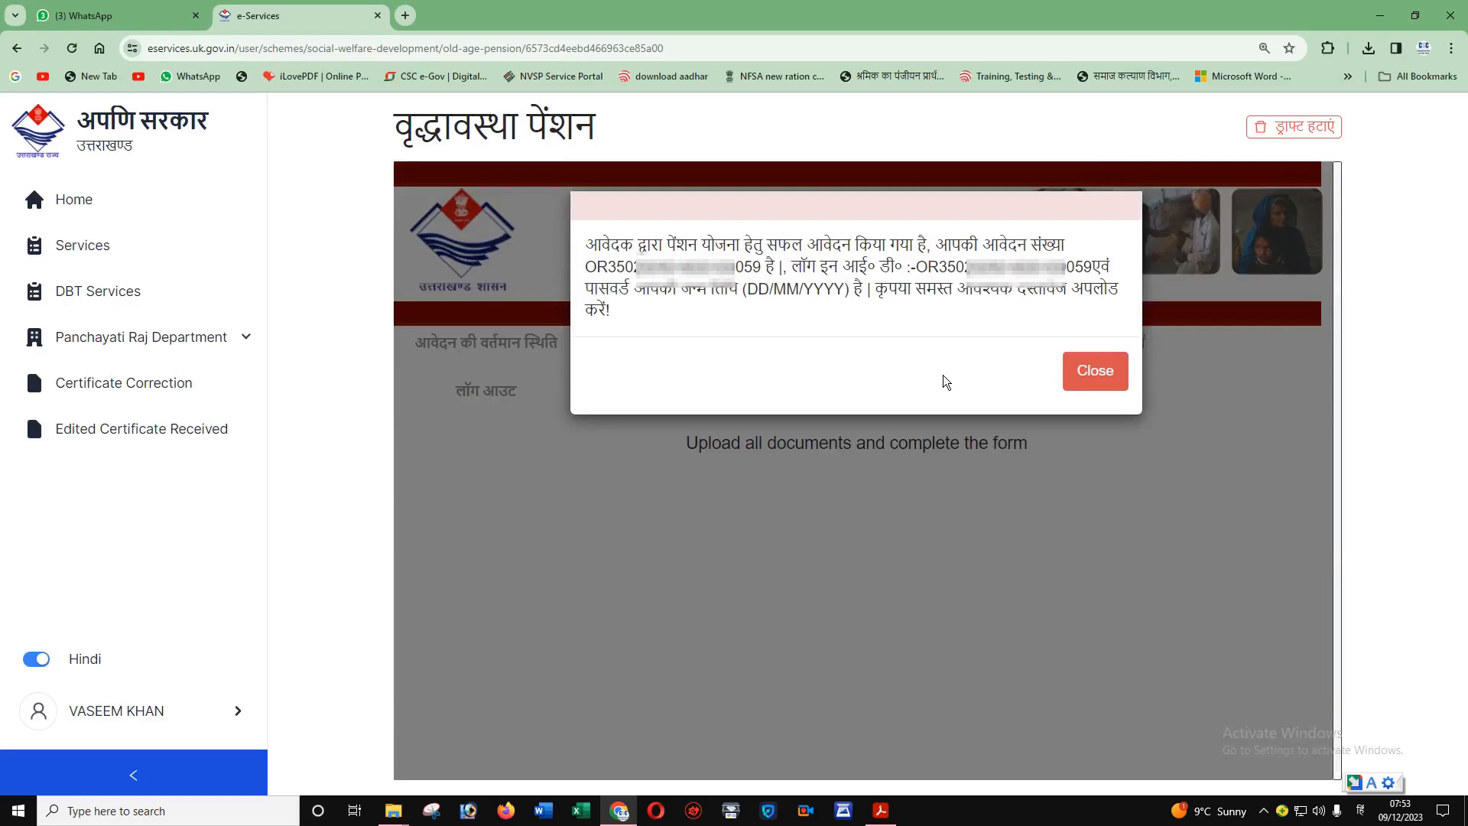
left_click(1092, 370)
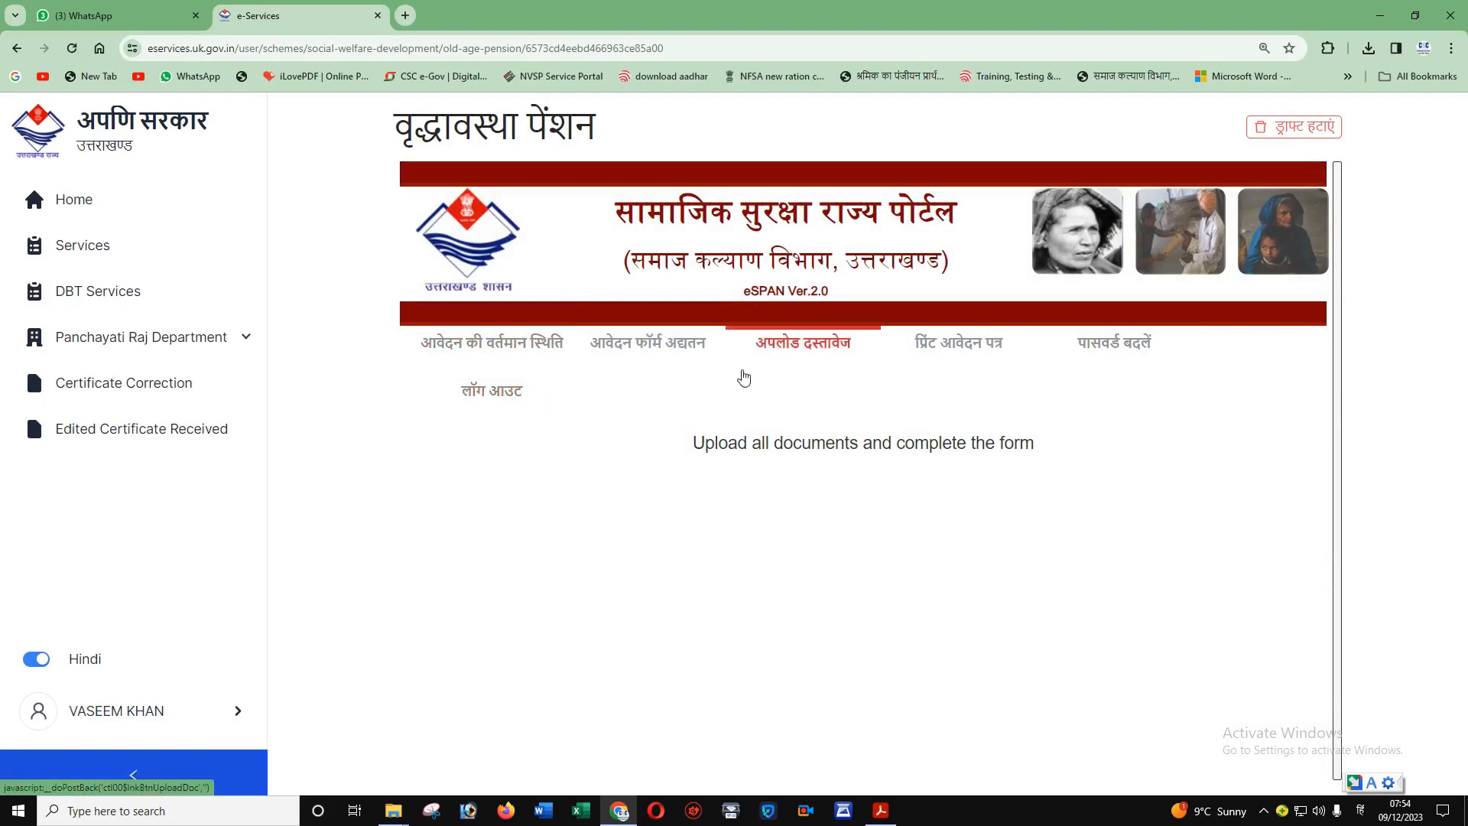
- Open the document upload section and examine its size rules, document type list and the View Documents list
left_click(804, 348)
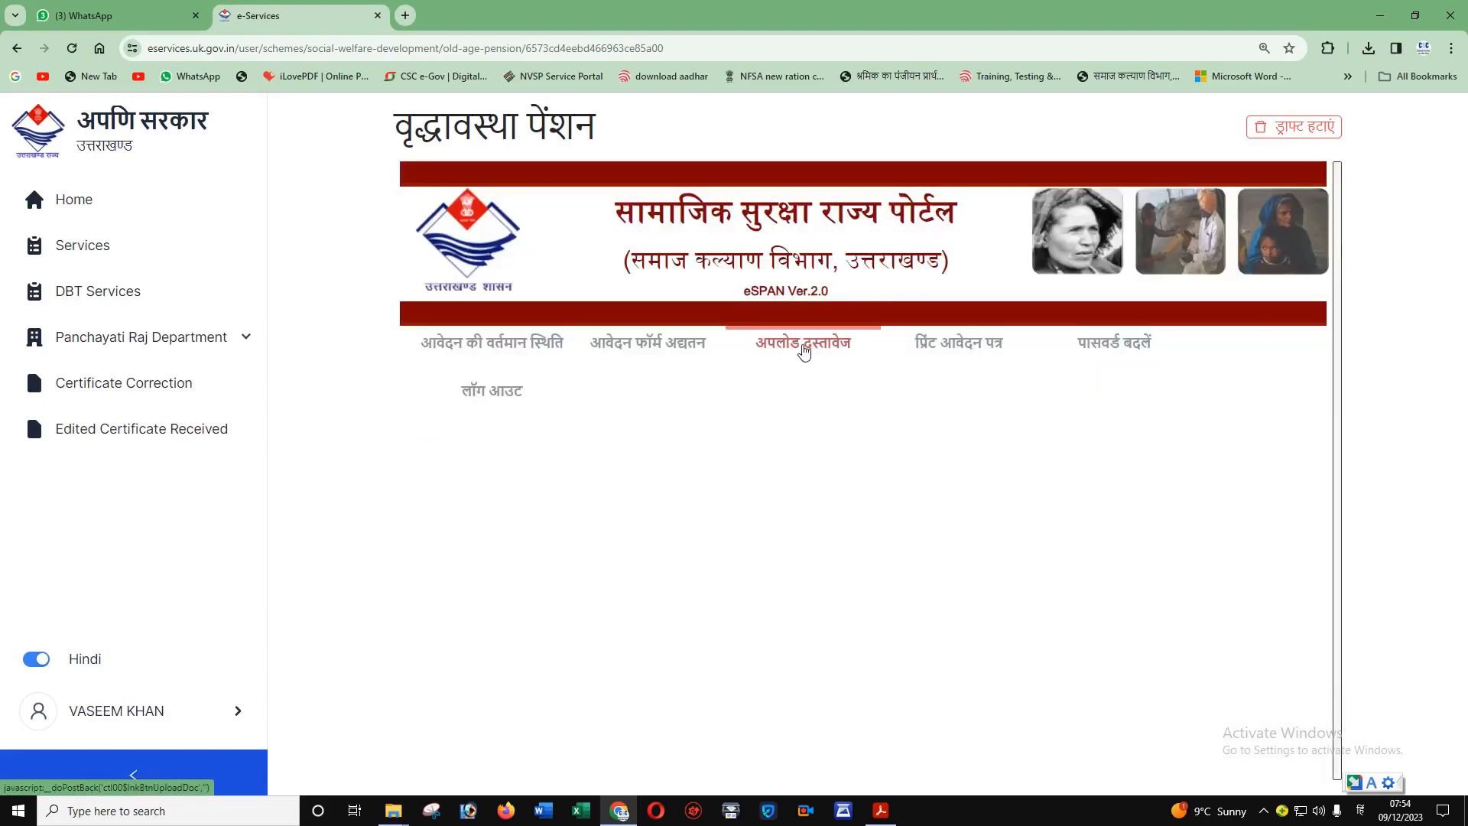
scroll(841, 444, "down", 1)
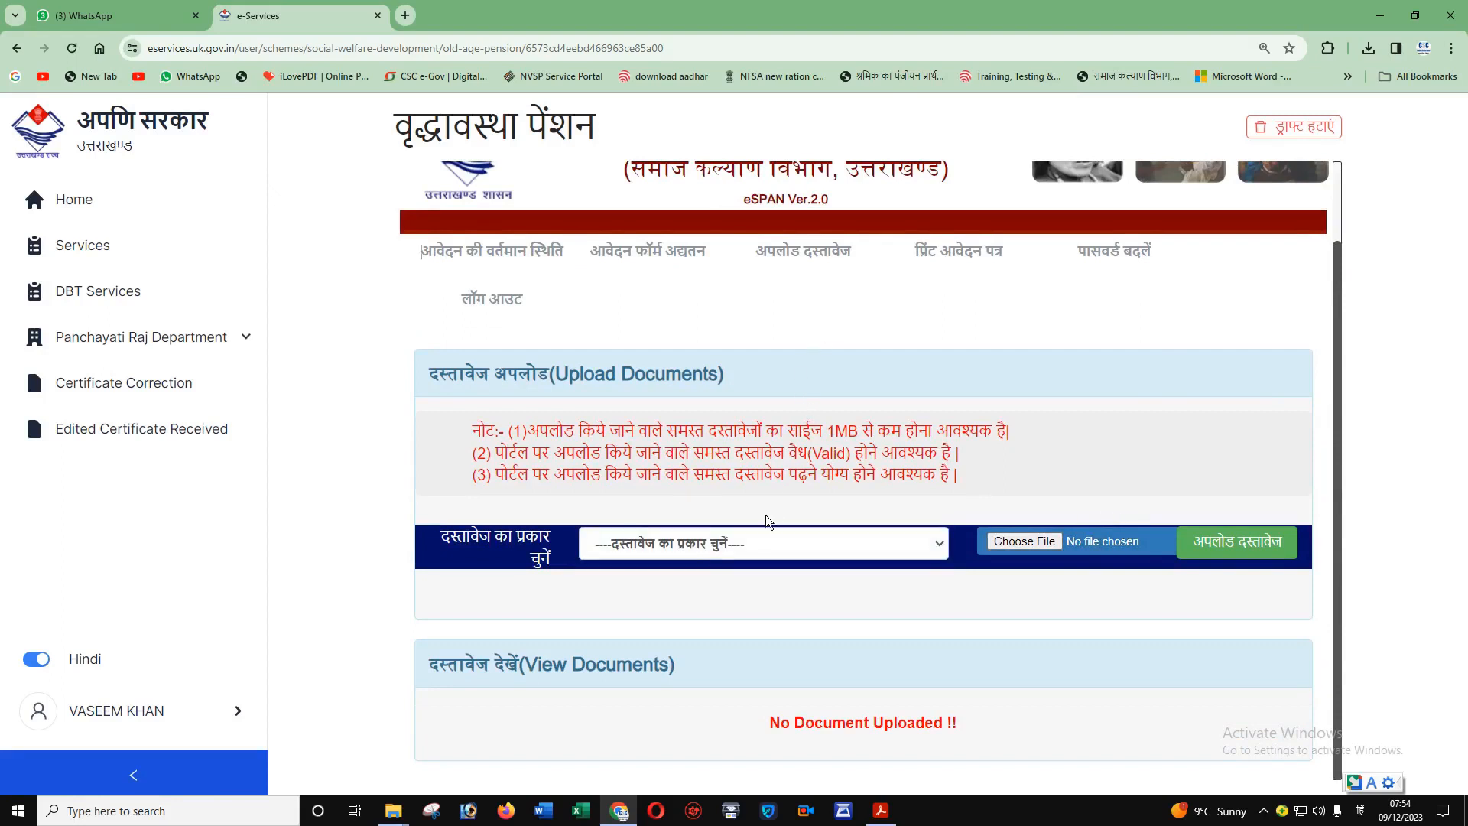
left_click(730, 543)
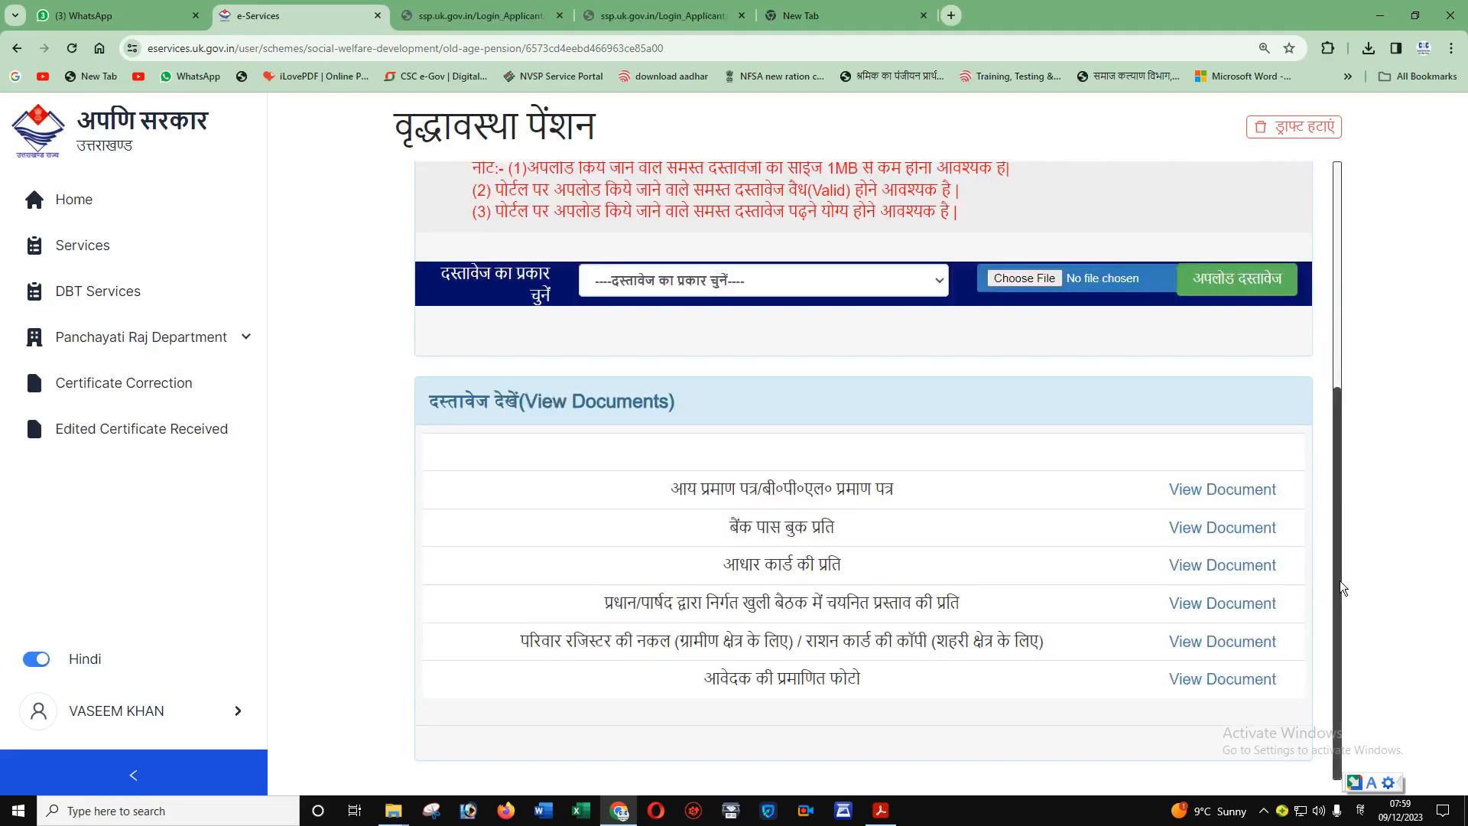
mouse_move(1339, 580)
left_mouse_down()
mouse_move(1356, 365)
mouse_move(1342, 588)
left_mouse_up()
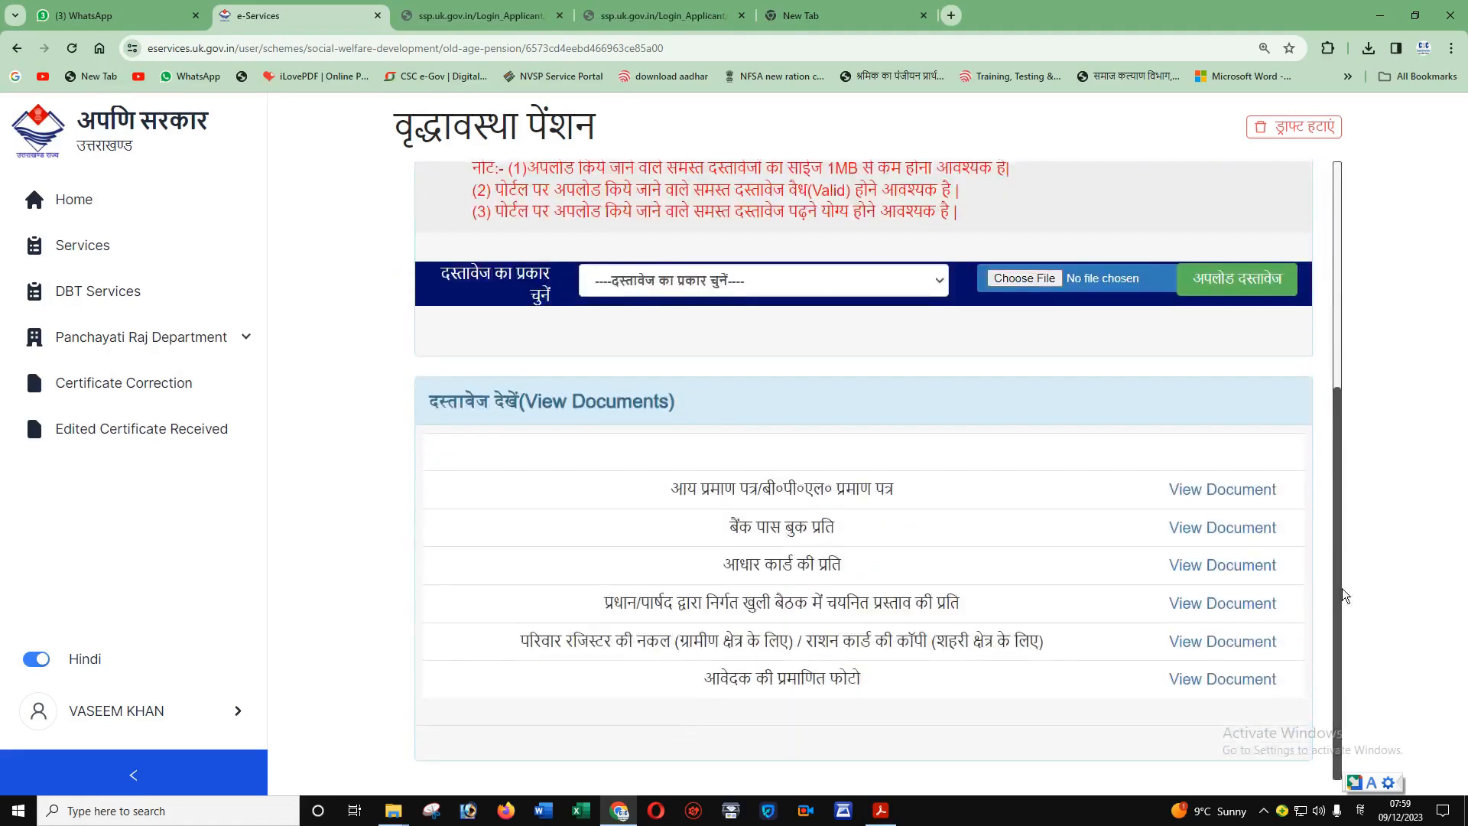
- Reopen the saved वृद्धावस्था पेंशन draft dated 09-December-2023 from the home dashboard and start its payment
left_click(83, 197)
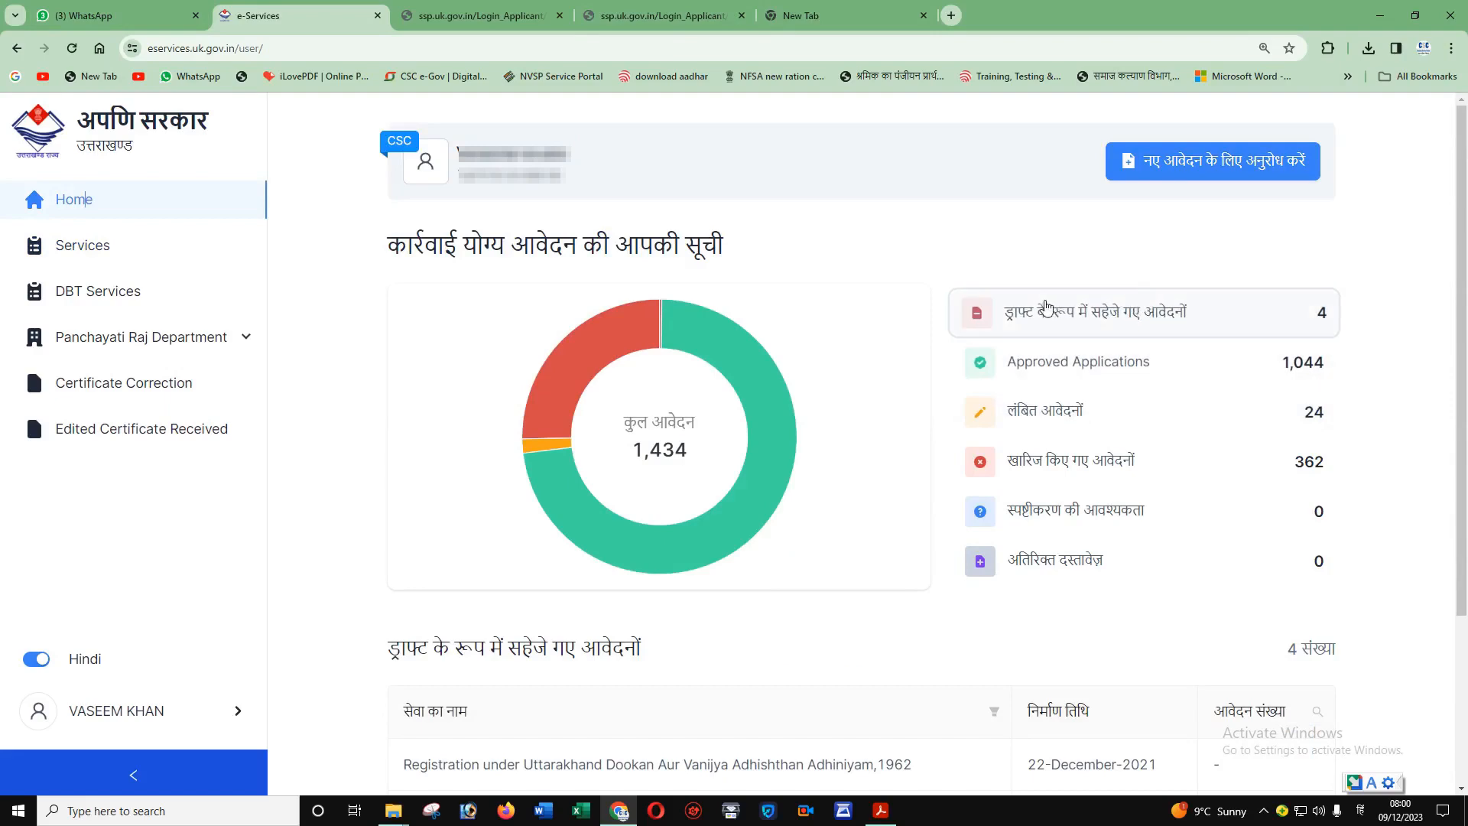
scroll(841, 497, "down", 3)
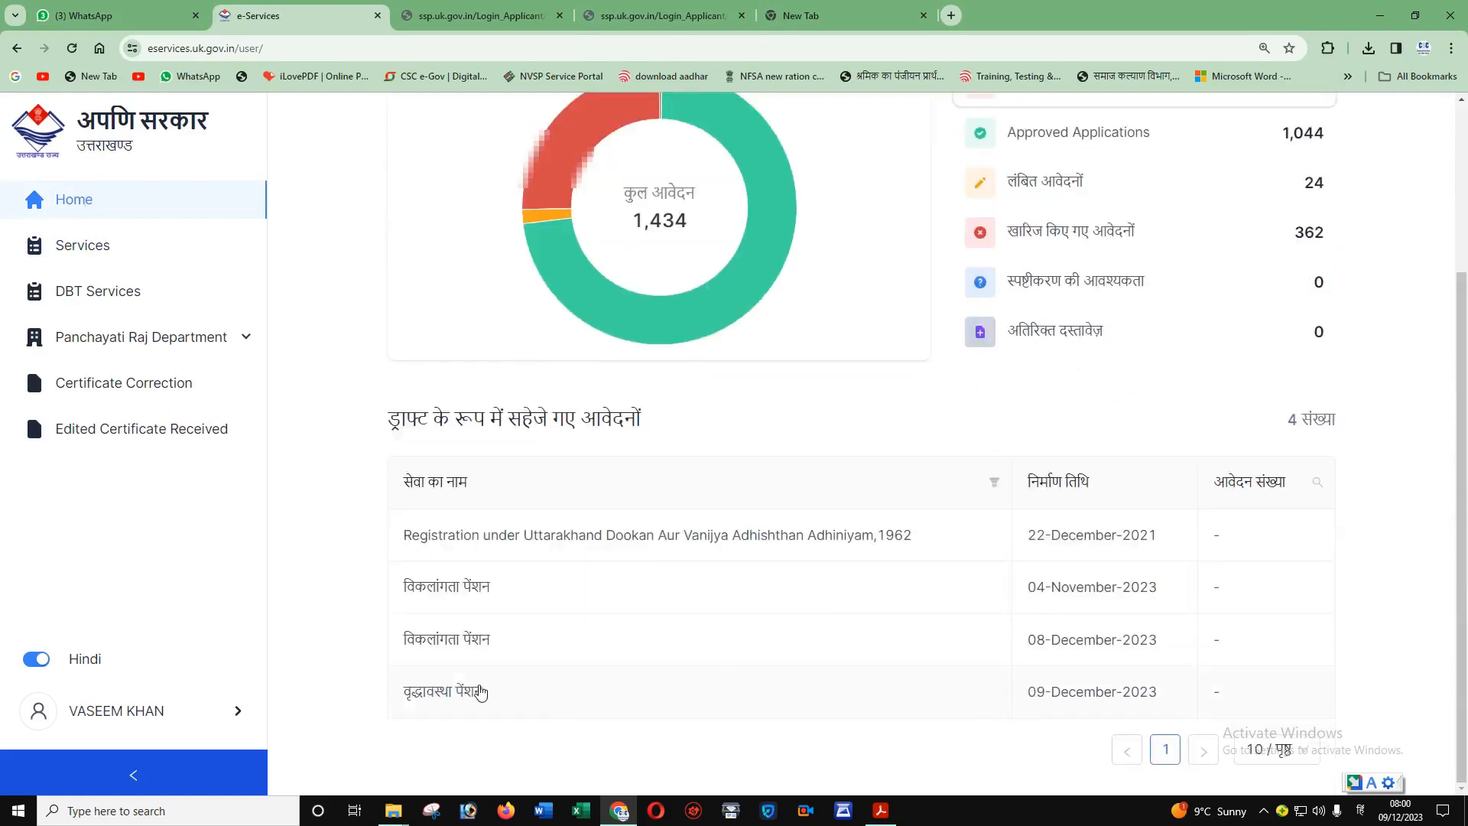
left_click(570, 682)
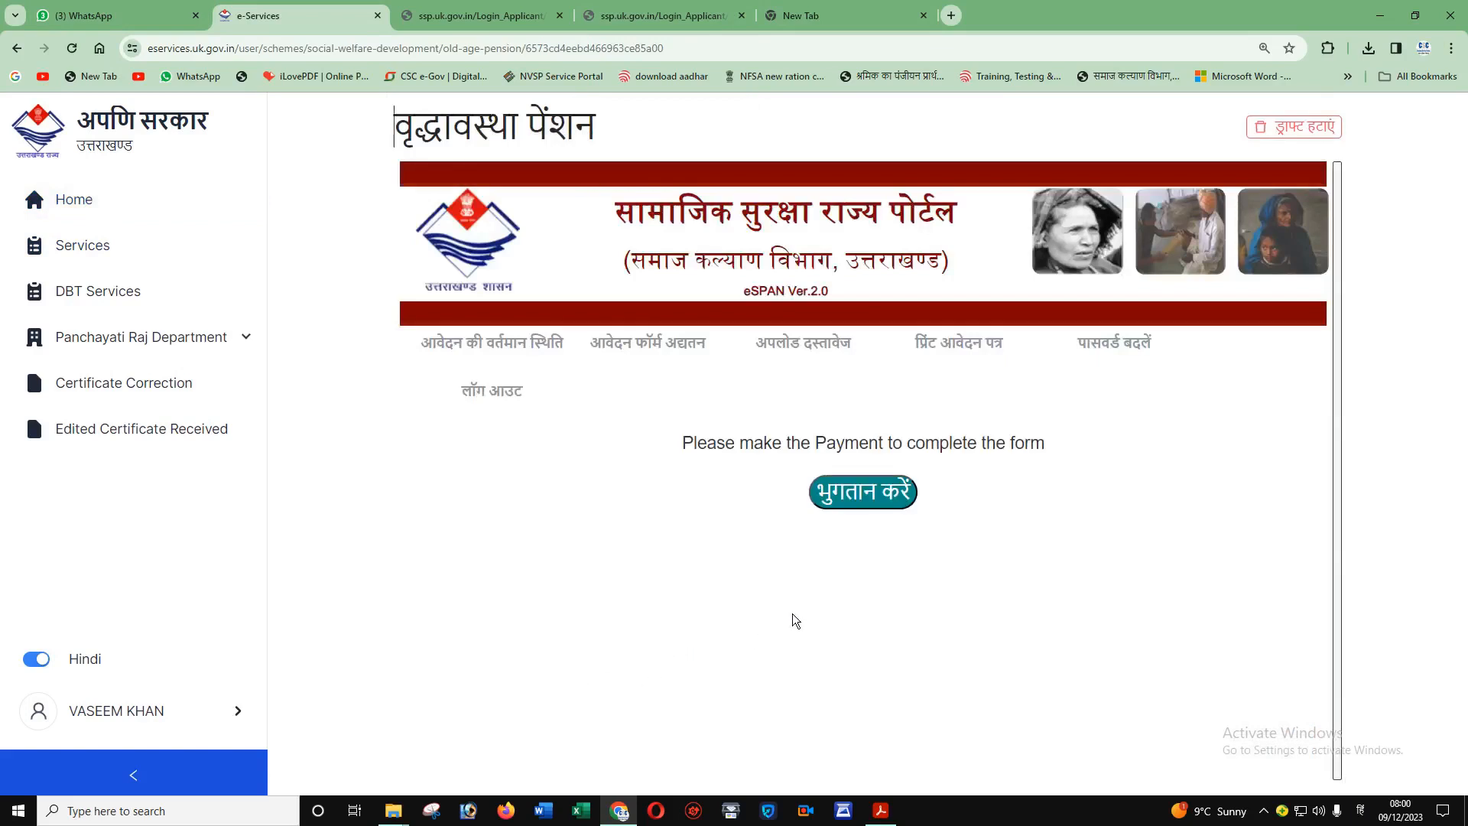
left_click(857, 497)
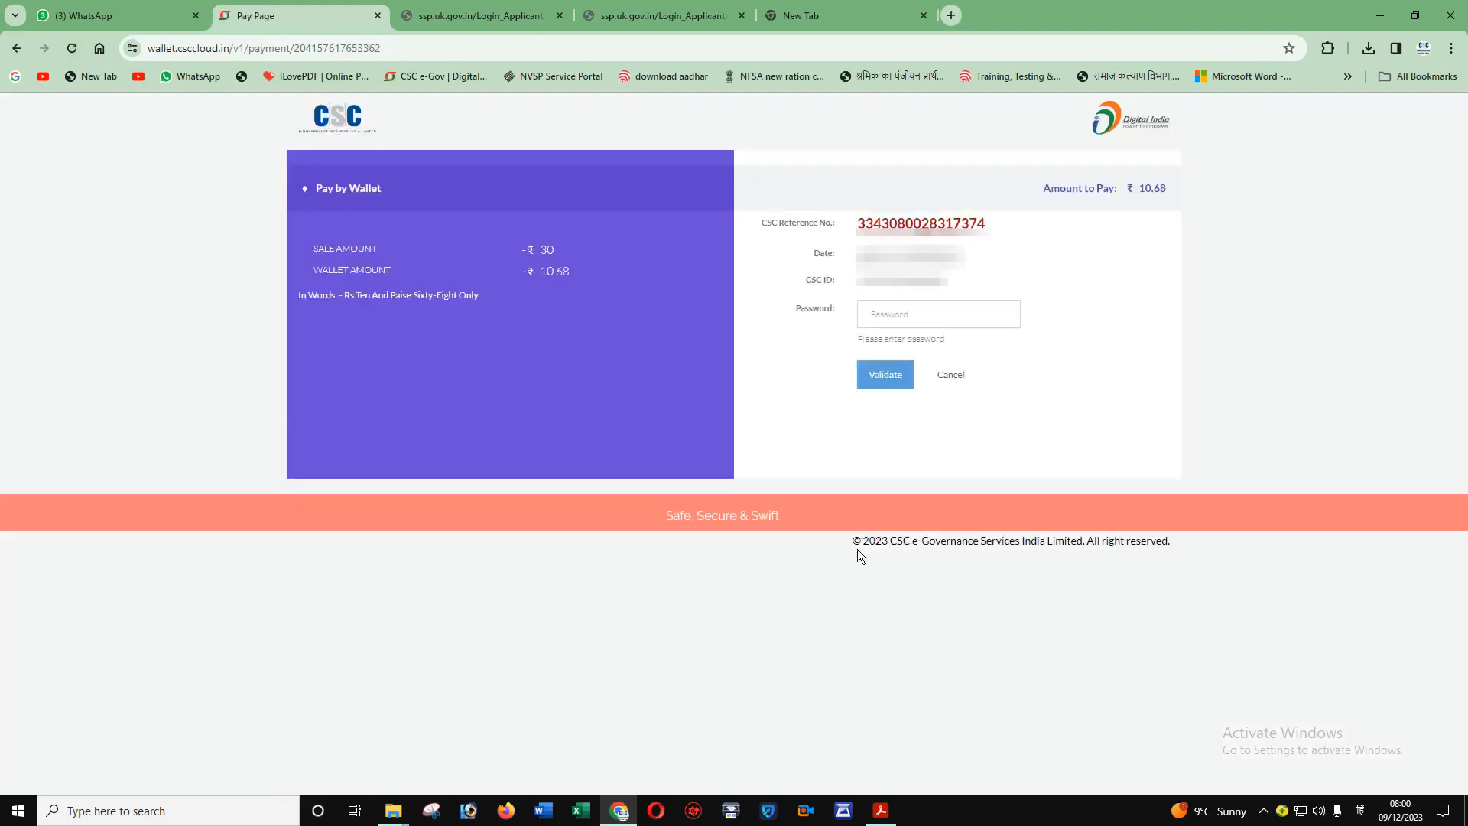
- Enter the CSC wallet account password on the payment page and validate it
left_click(889, 318)
type("•••••")
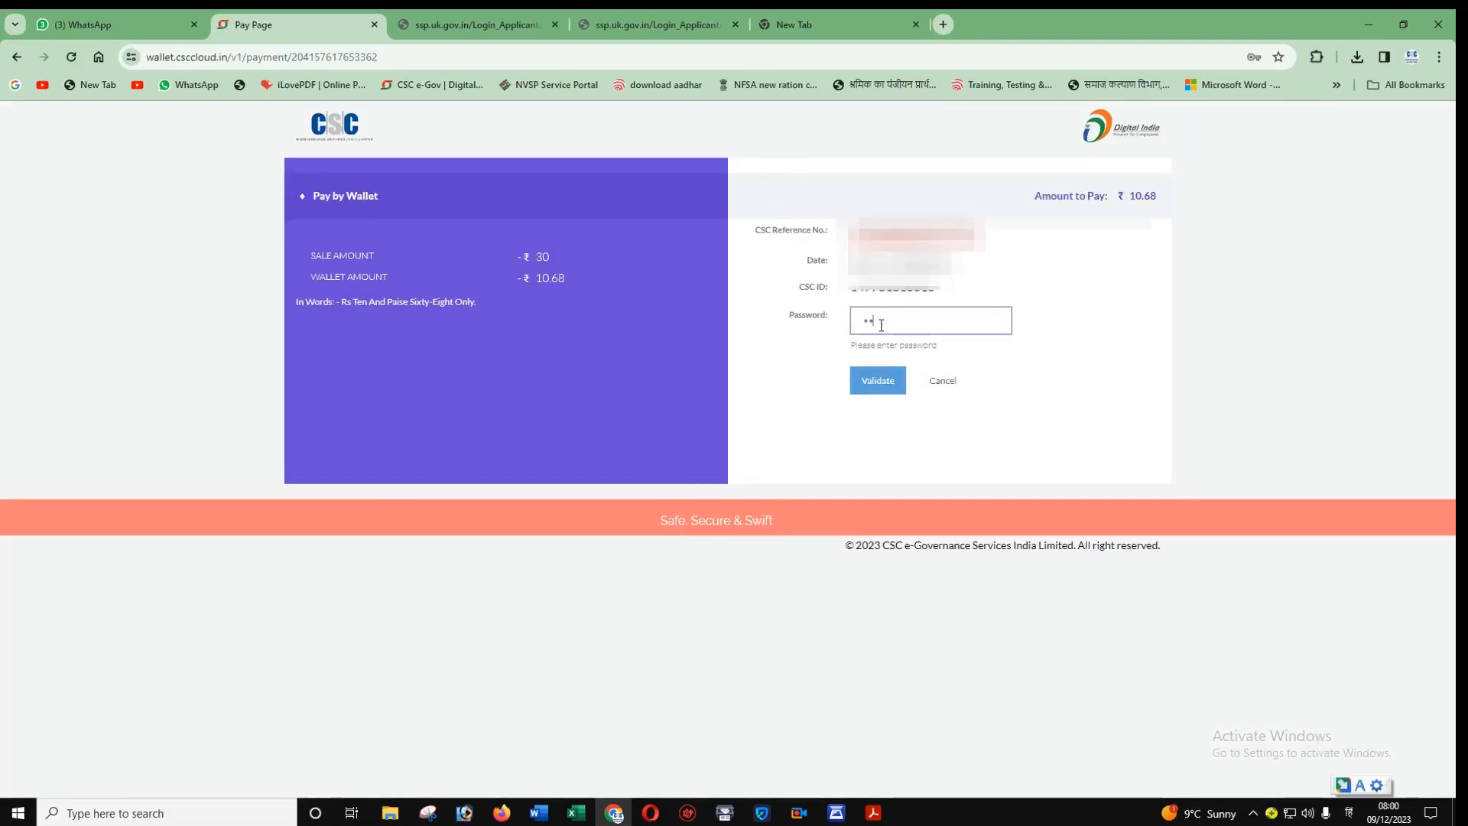
type("••••••")
key("BackSpace")
key("BackSpace")
key("BackSpace")
key("BackSpace")
key("BackSpace")
key("BackSpace")
key("BackSpace")
key("BackSpace")
key("BackSpace")
key("BackSpace")
key("BackSpace")
type("••")
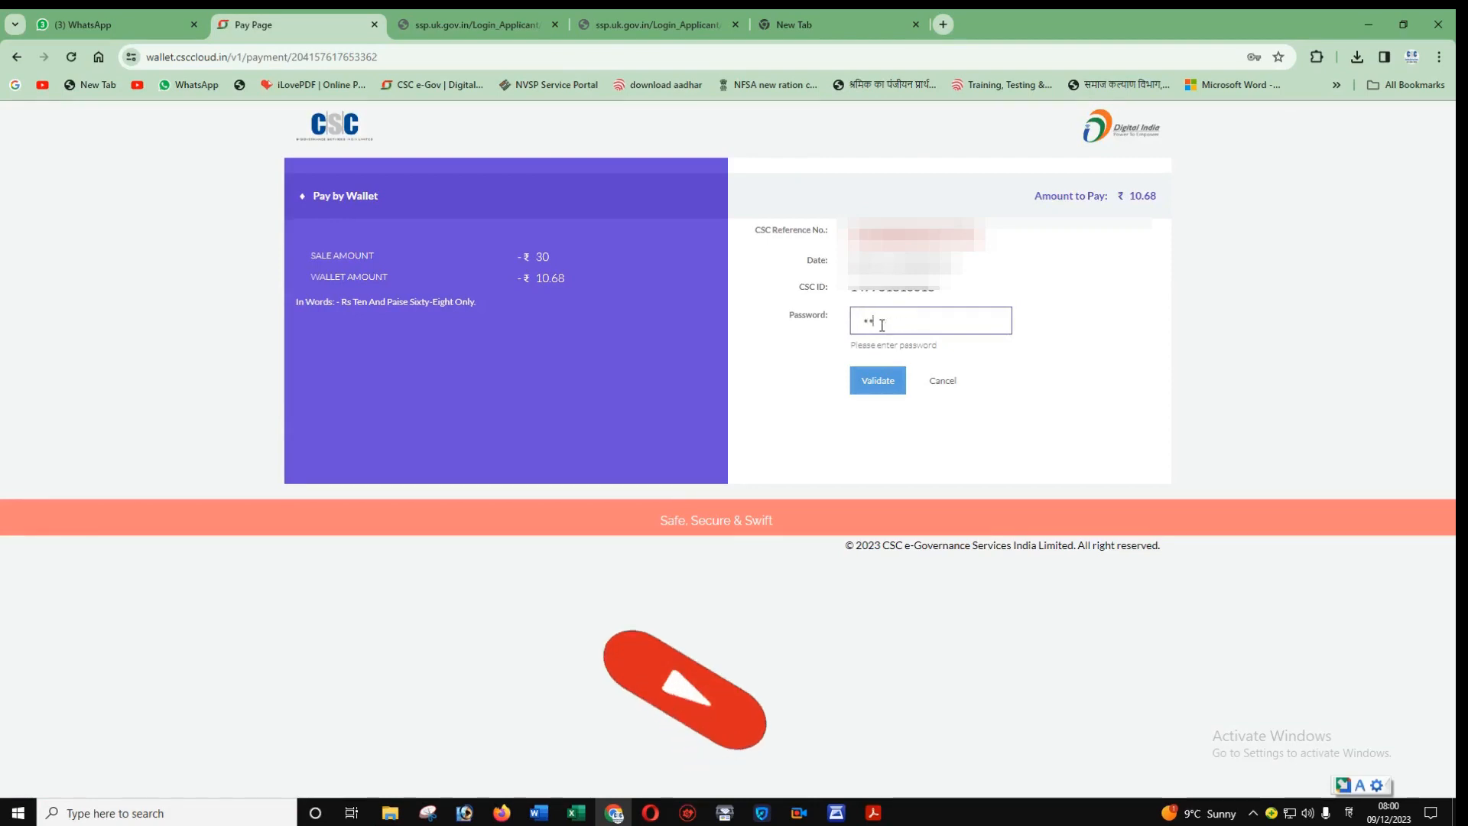
type("••••••••")
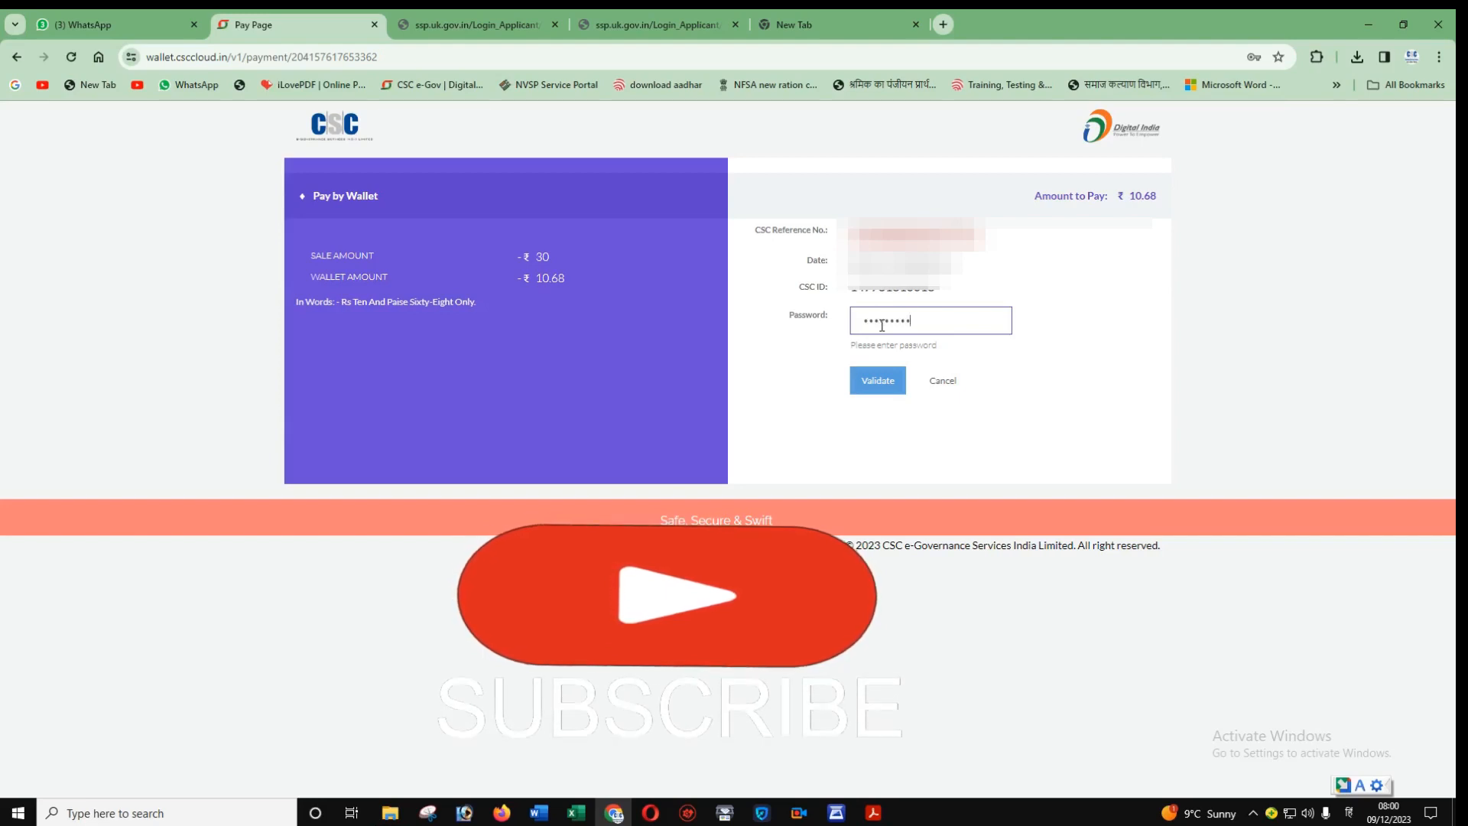
left_click(878, 378)
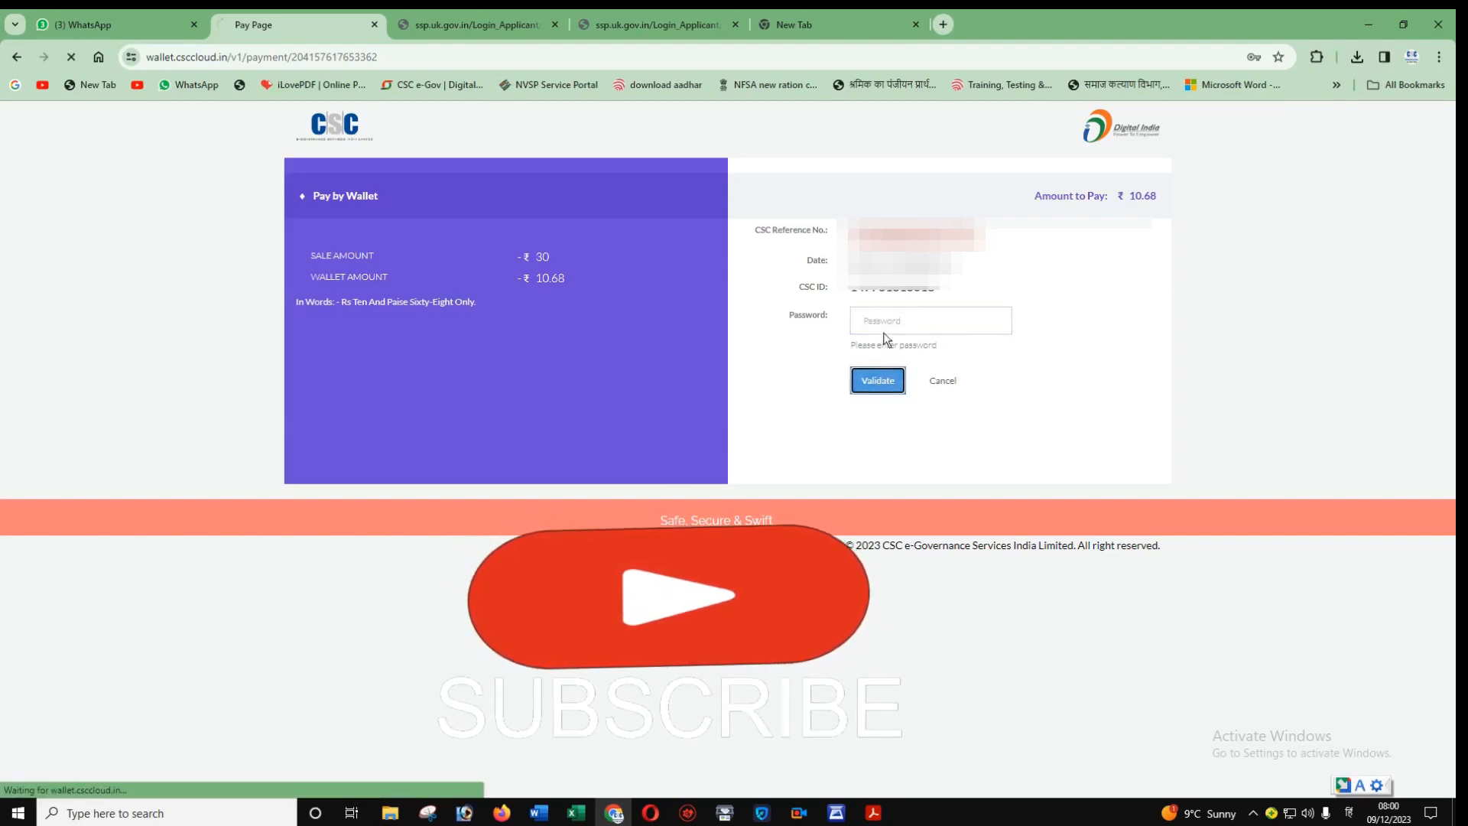
- Enter the wallet PIN and pay the ₹10.68 application fee
left_click(885, 321)
type("••••")
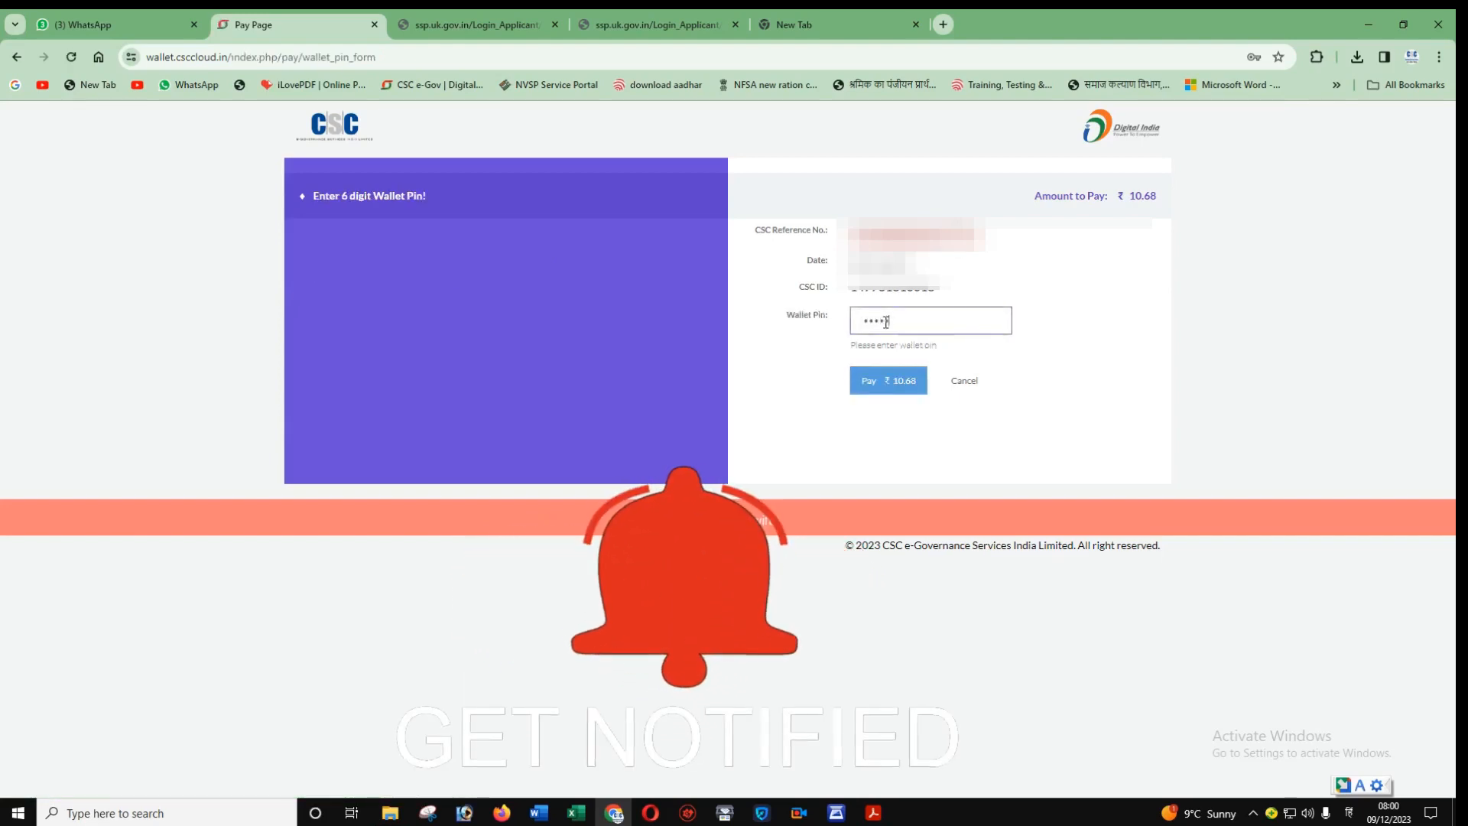
type("••")
left_click(887, 381)
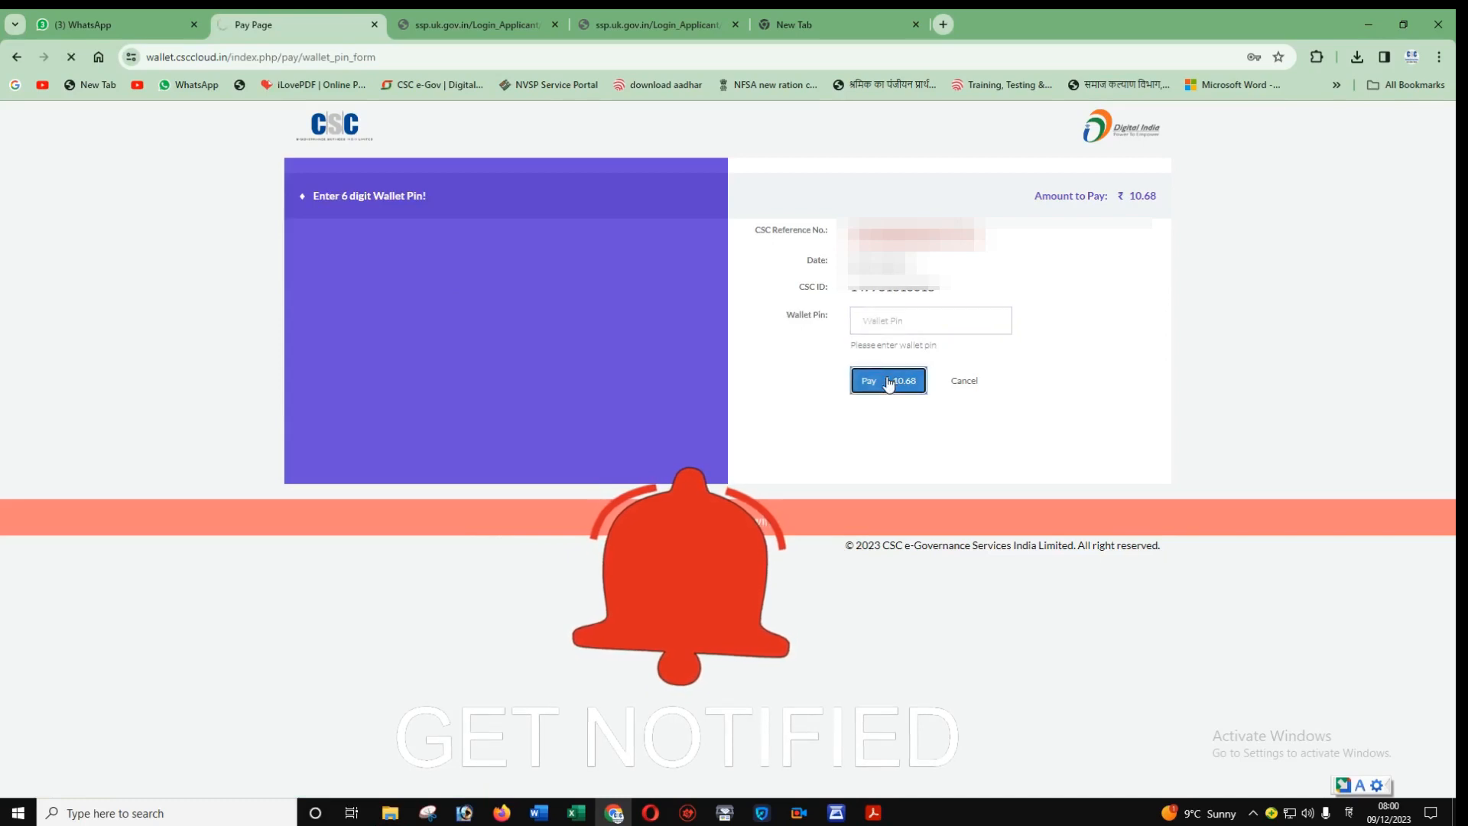